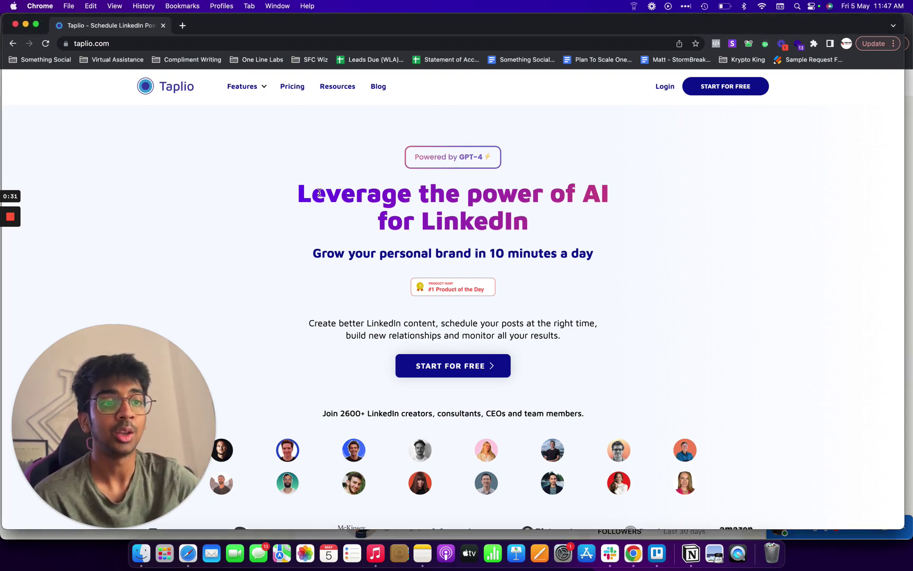
Open Taplio's pricing page and check the Starter plan at $39
left_click_drag(312, 194, 533, 218)
left_click(533, 218)
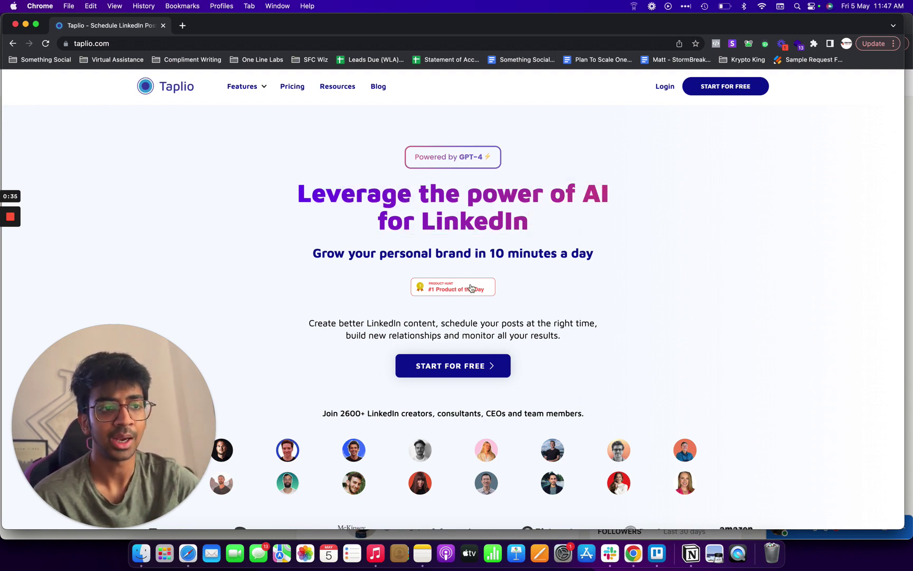
left_click(287, 91)
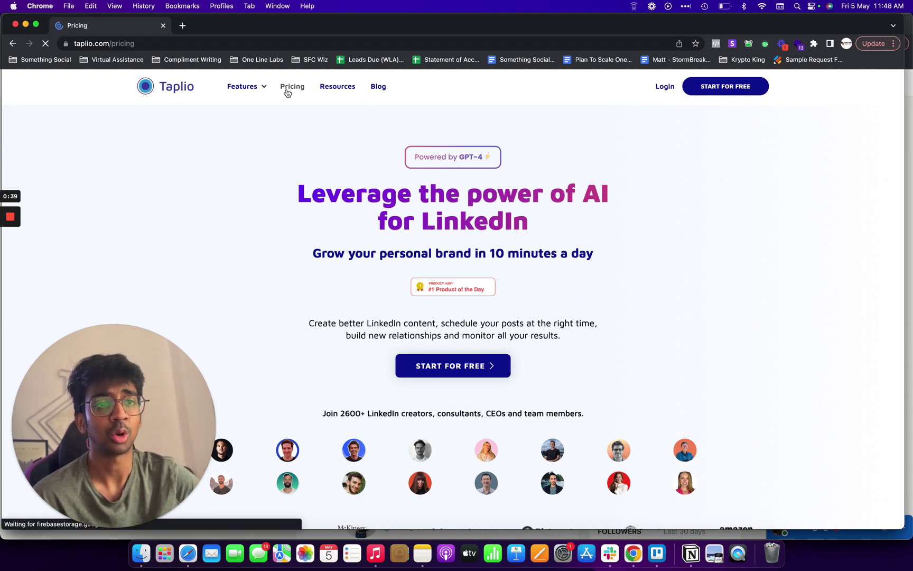
scroll(286, 243, "down", 2)
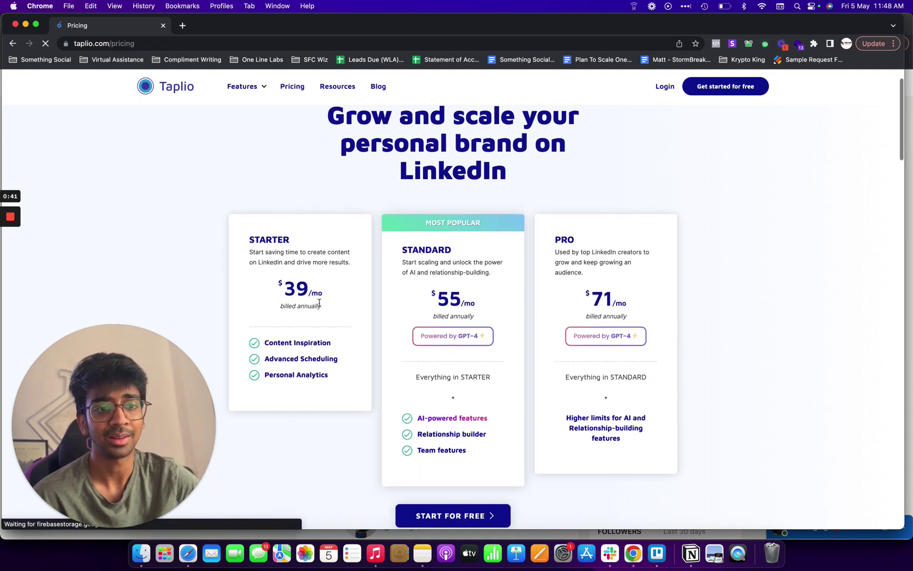
double_click(301, 292)
left_click(300, 291)
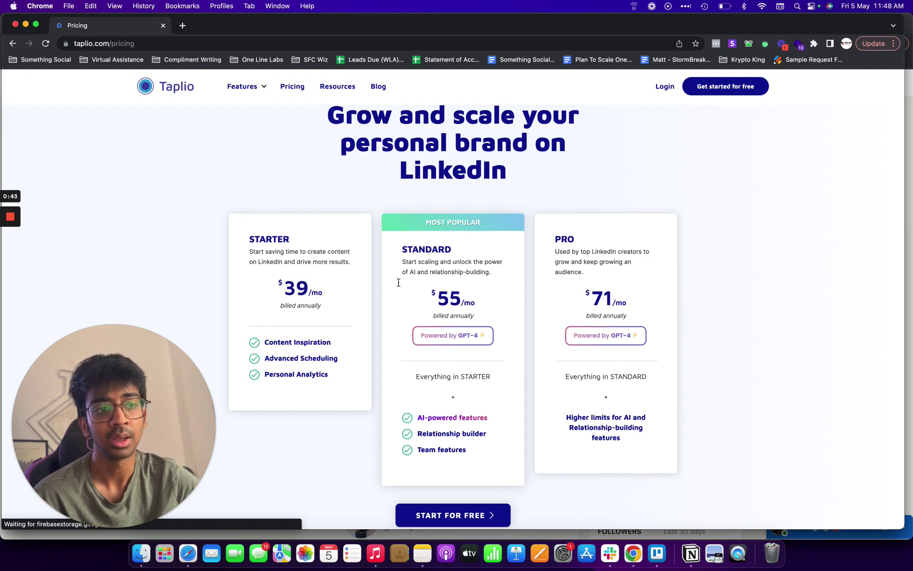
Compare the Standard ($55) and Pro plans, then go to the free sign-up page
double_click(450, 297)
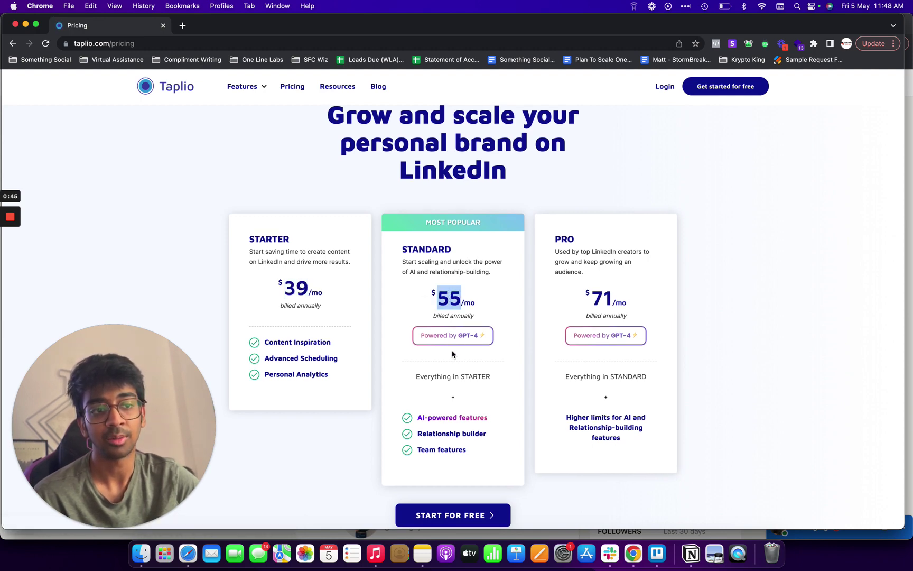
left_click(426, 418)
left_click_drag(426, 418, 516, 419)
left_click(380, 395)
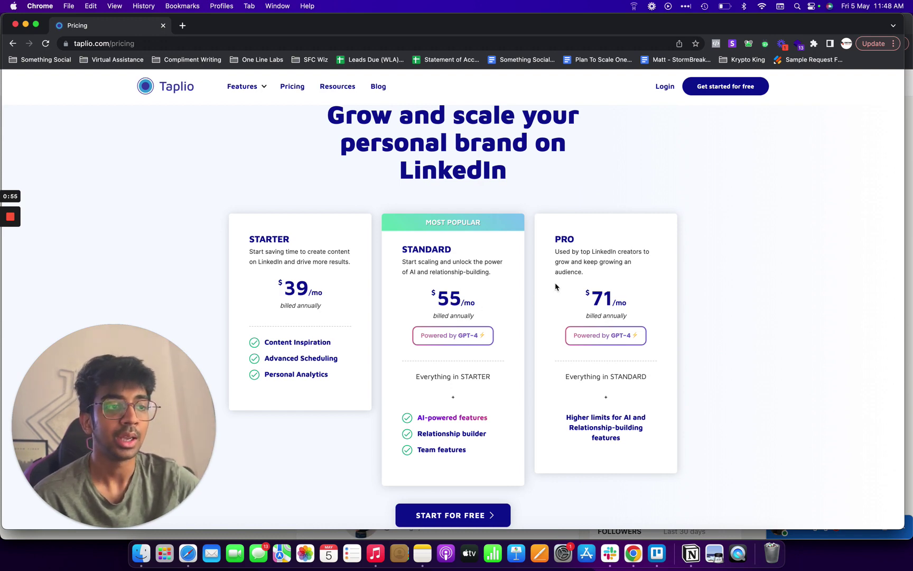
triple_click(557, 266)
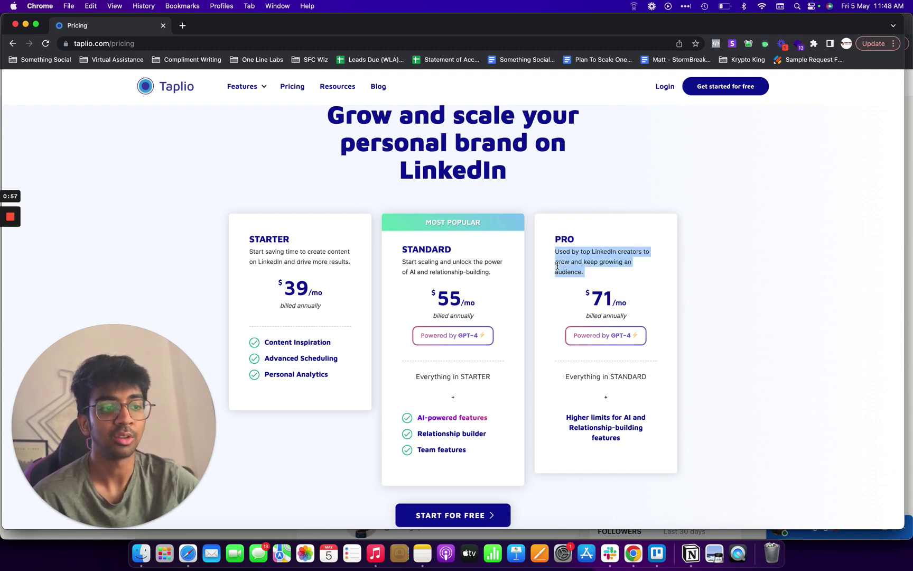
left_click(588, 441)
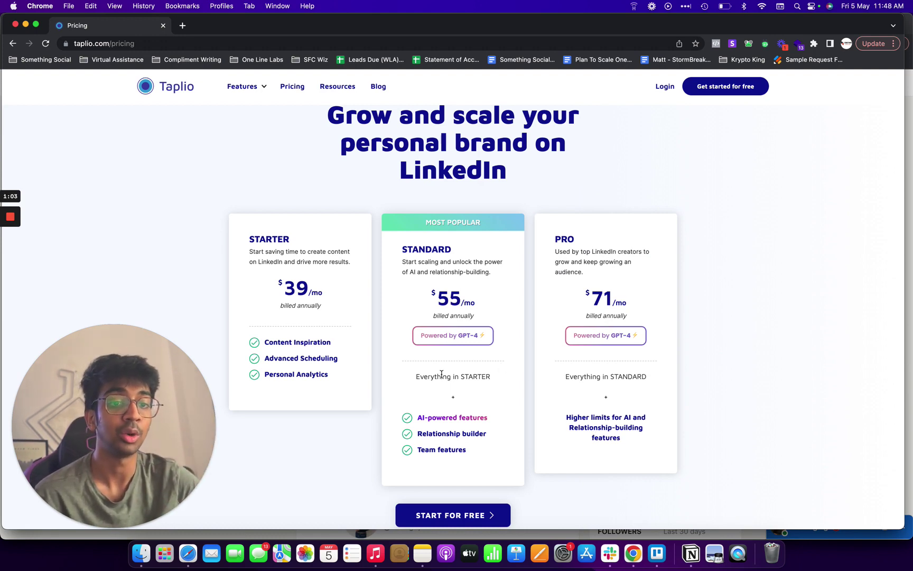
scroll(492, 316, "up", 2)
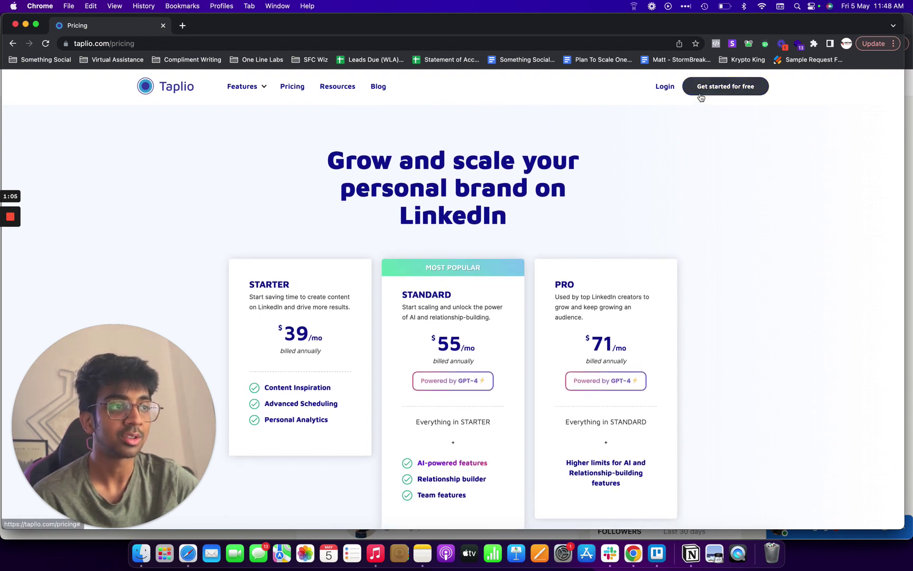
left_click(701, 95)
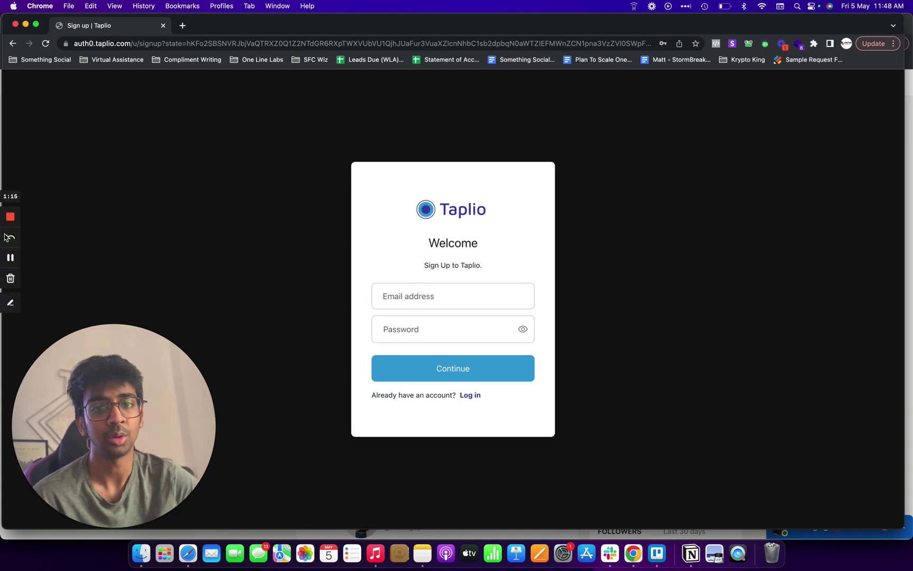
Switch the plans to monthly billing and start the Starter plan's 7-day free trial
left_click(3, 257)
left_click(4, 258)
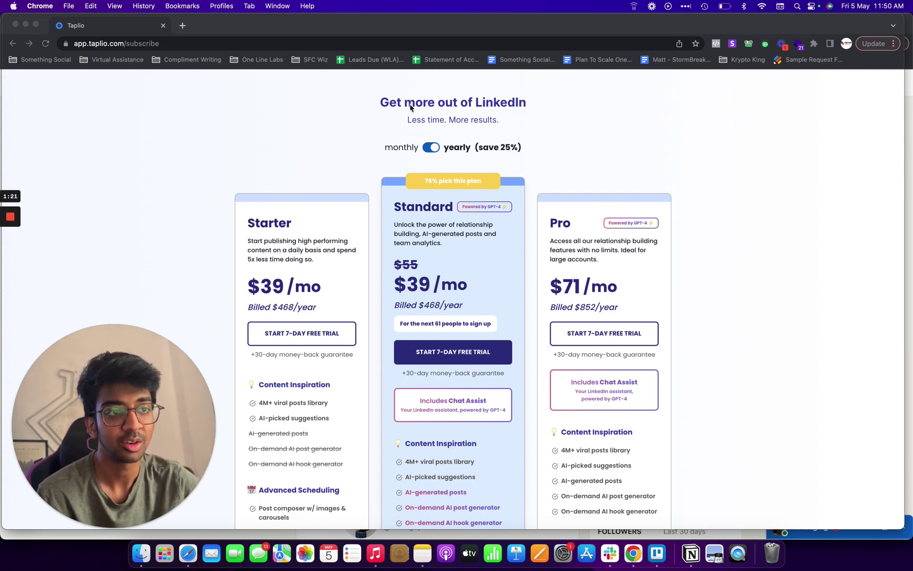
left_click(429, 150)
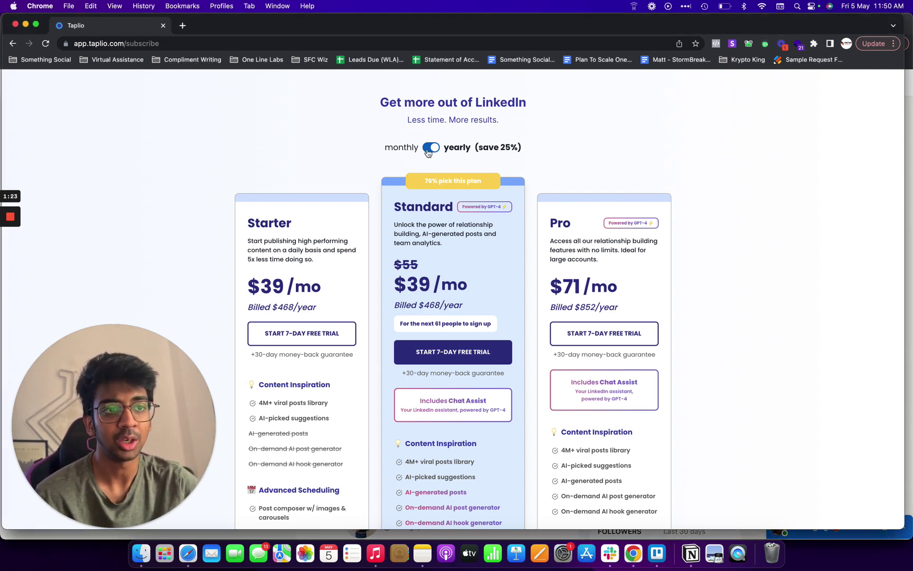
left_click(315, 313)
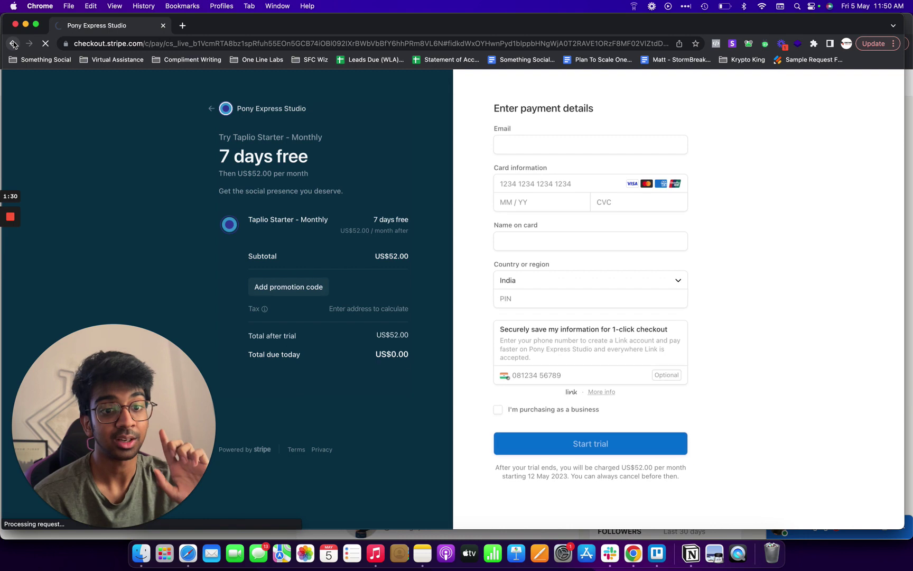
Leave the Stripe checkout for the Standard yearly trial and reach Taplio's Add your LinkedIn account page
left_click(13, 43)
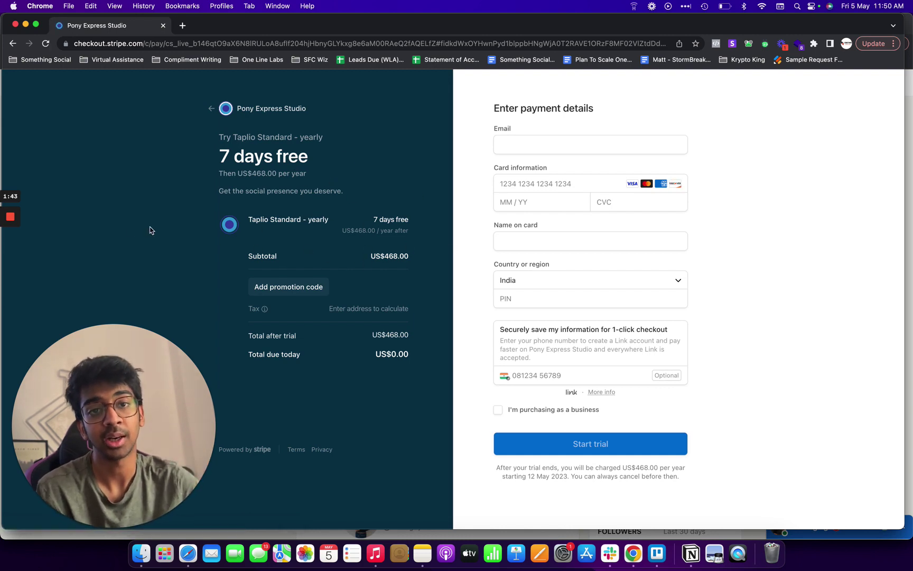
left_click(10, 258)
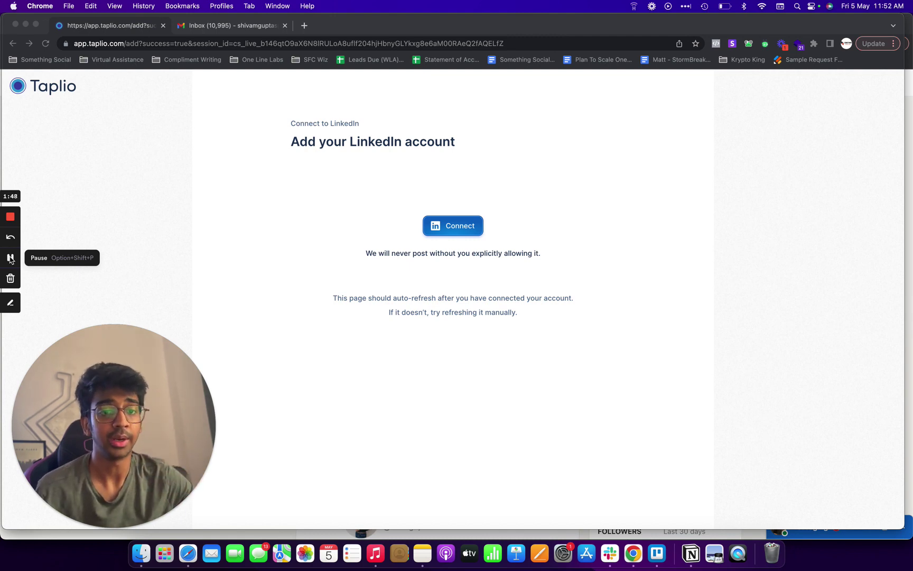
Connect the LinkedIn account to Taplio by signing in and allowing access
left_click(336, 155)
double_click(328, 153)
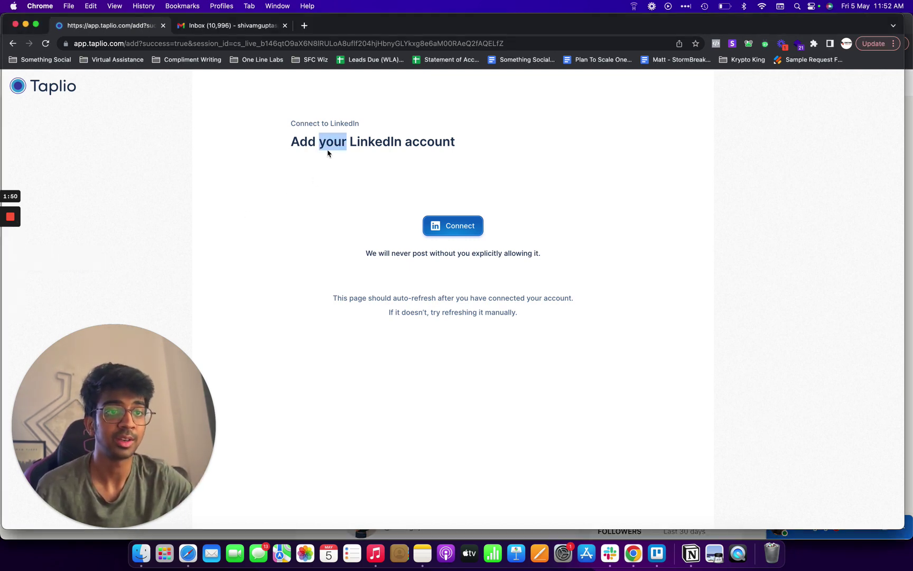
left_click(319, 141)
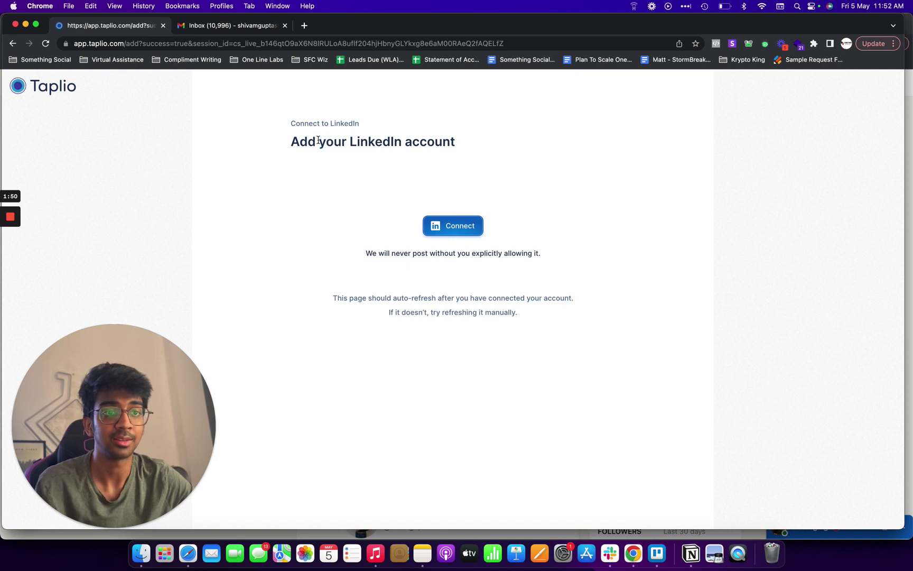
left_click(467, 226)
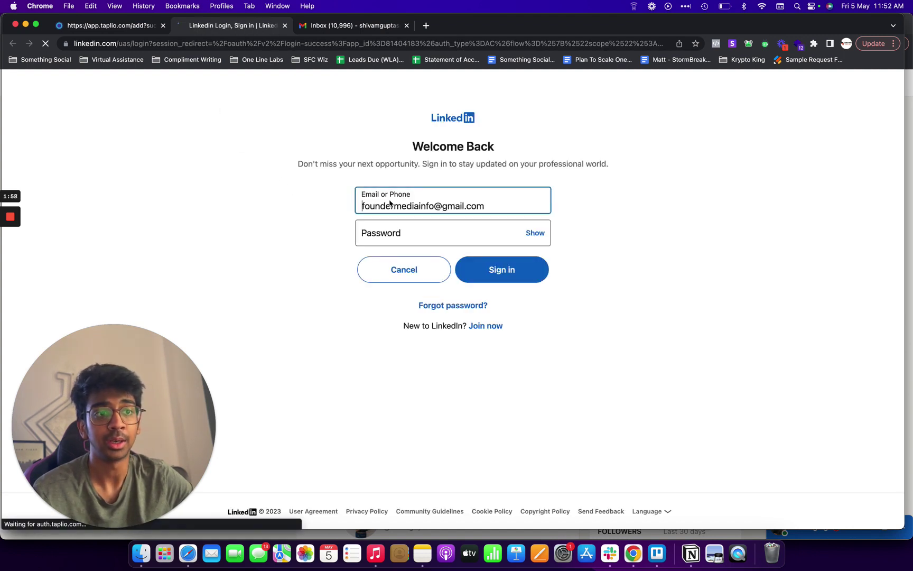
left_click(487, 269)
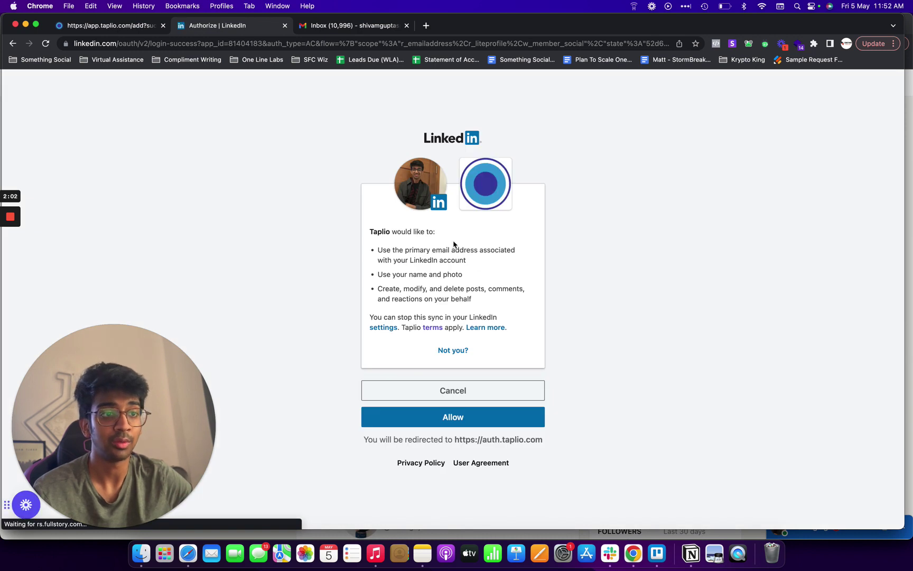
left_click(462, 421)
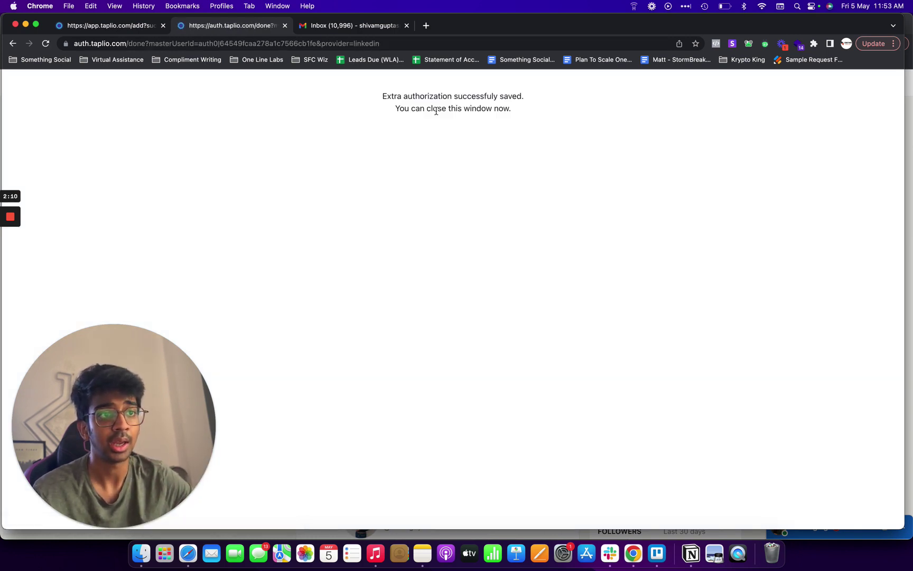
Close the authorization confirmation tab and continue into the onboarding setup
left_click(284, 26)
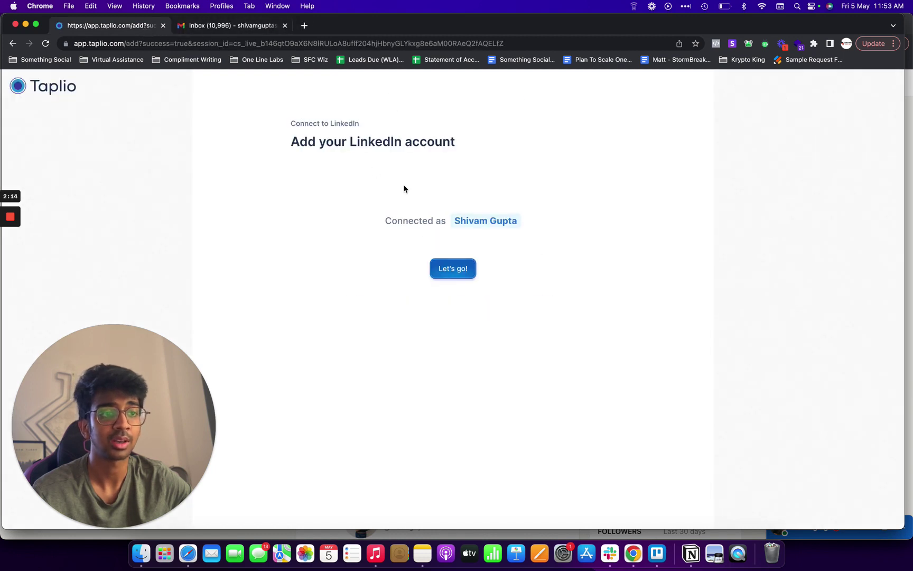
left_click(465, 267)
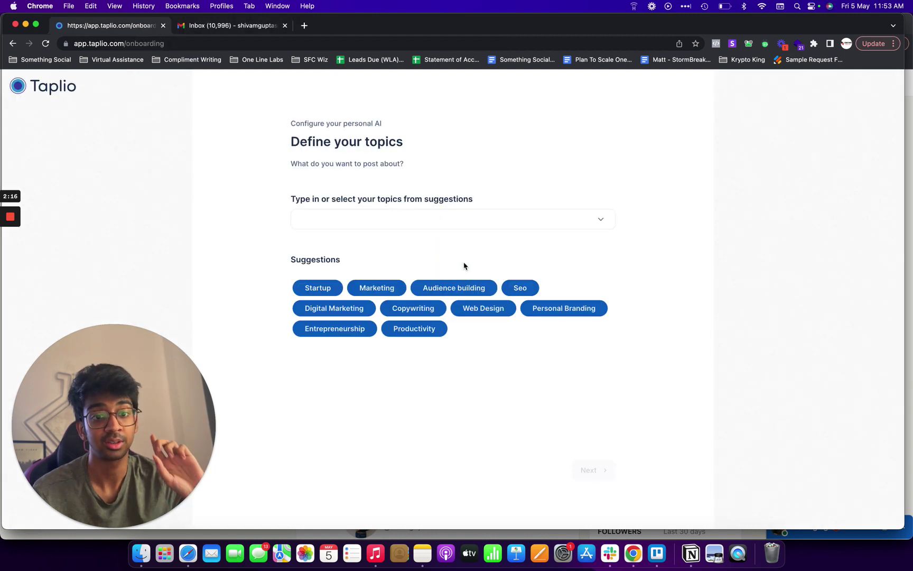
triple_click(374, 164)
left_click(407, 212)
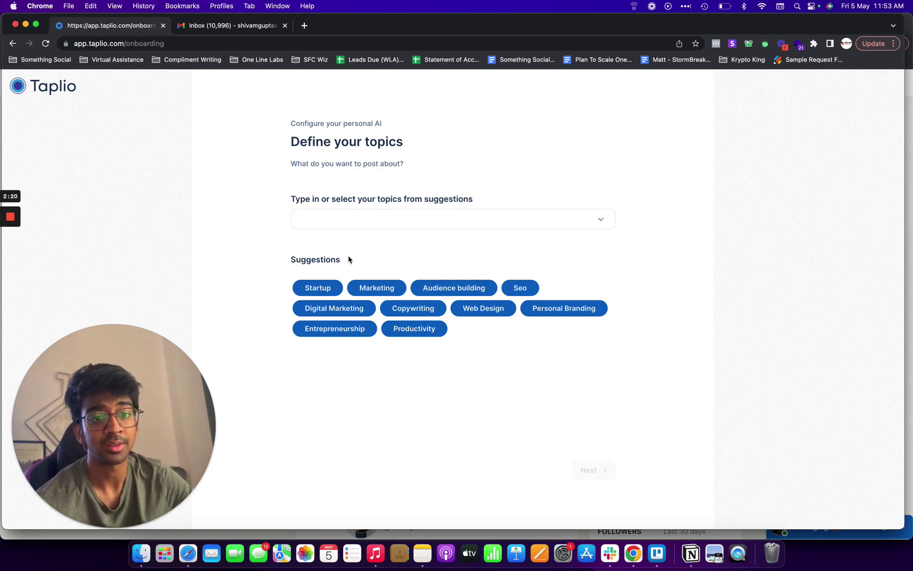
Choose Digital Marketing, Entrepreneurship, Personal Branding, Marketing and Productivity as posting topics
left_click(338, 310)
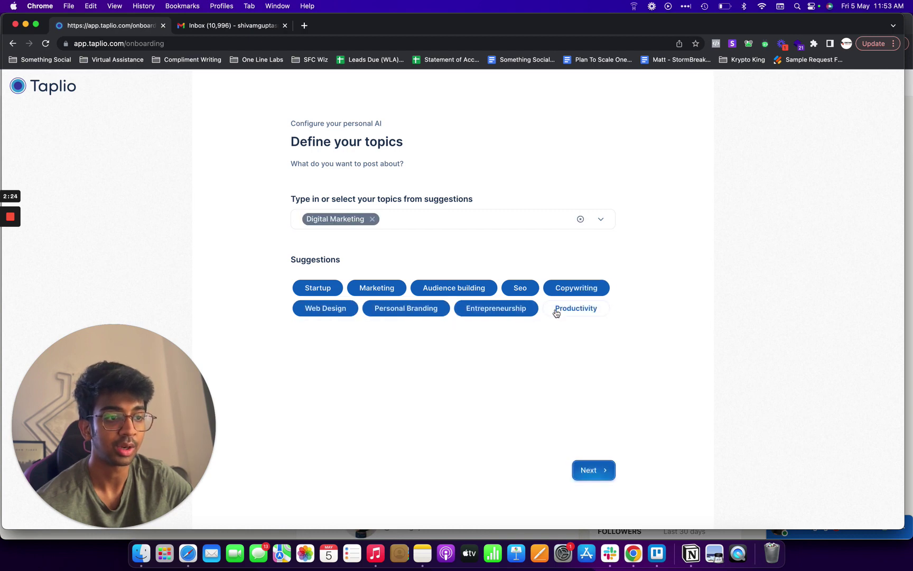
left_click(513, 312)
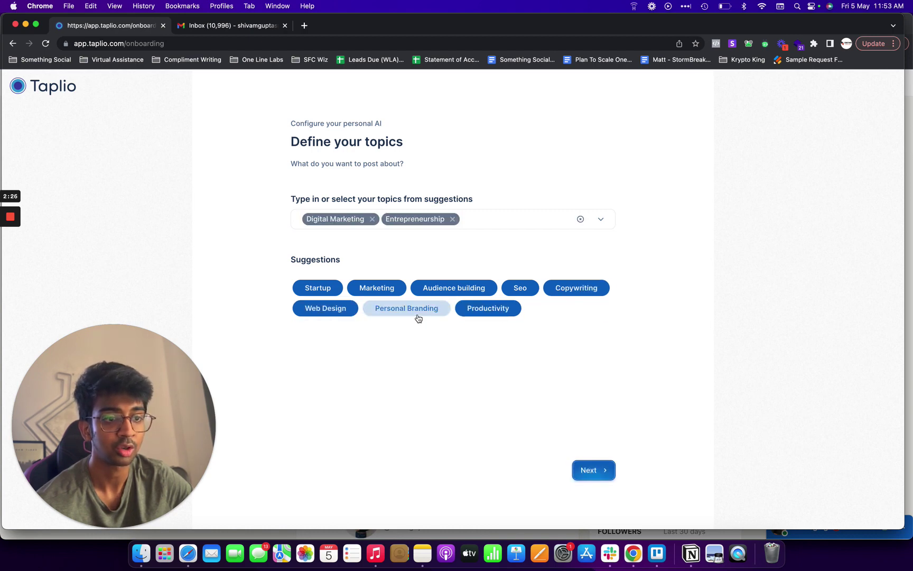
left_click(419, 313)
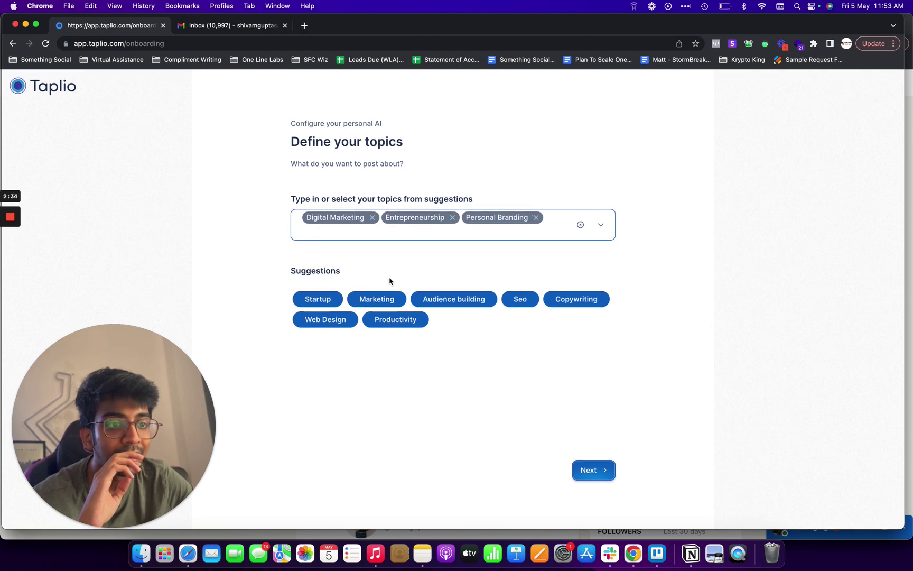
left_click(373, 300)
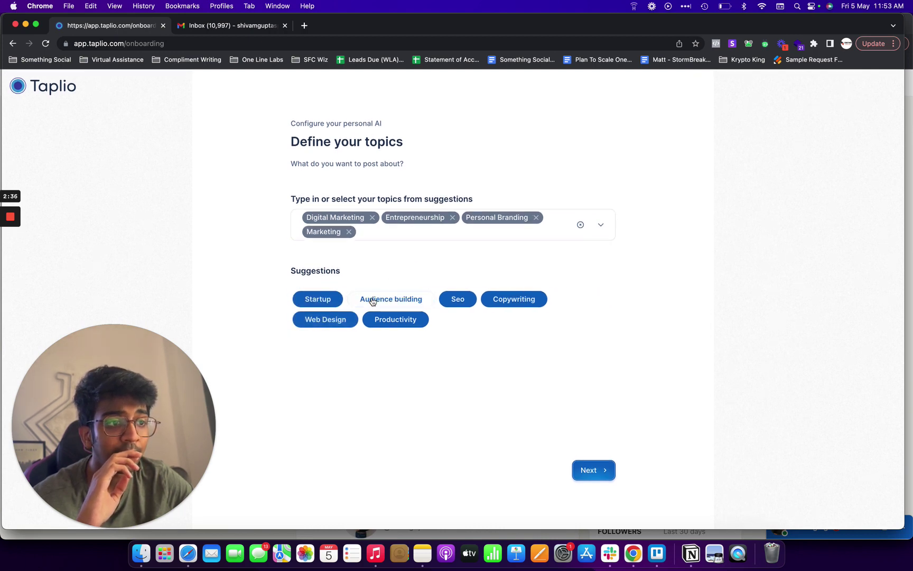
left_click(392, 320)
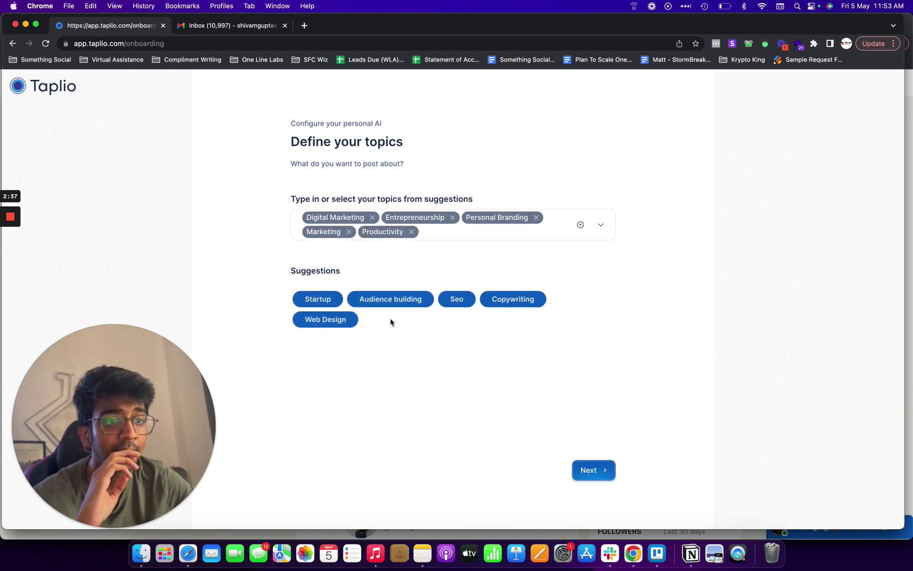
left_click(584, 471)
Describe yourself as 'agency owner helping acquire B2B leads for outbound campaigns'
left_click(380, 226)
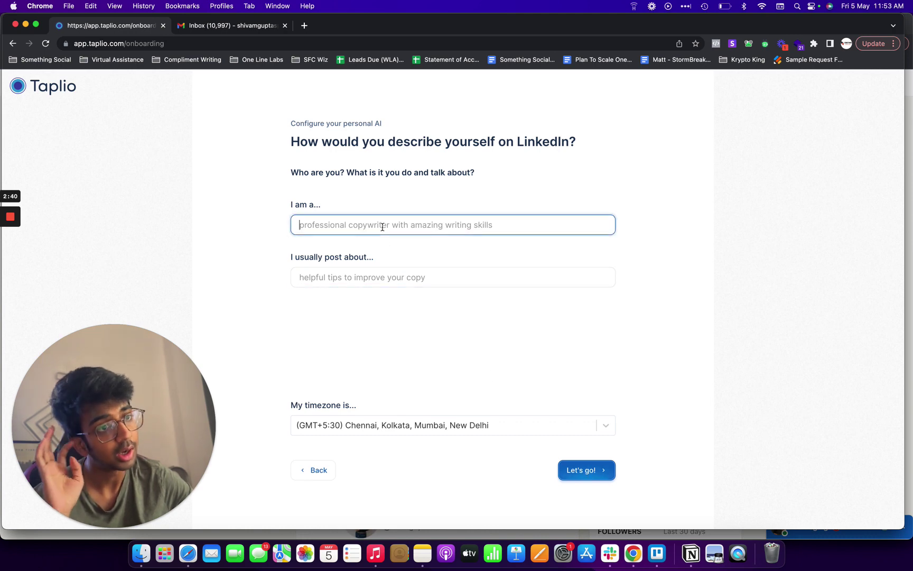
left_click(376, 185)
left_click(366, 224)
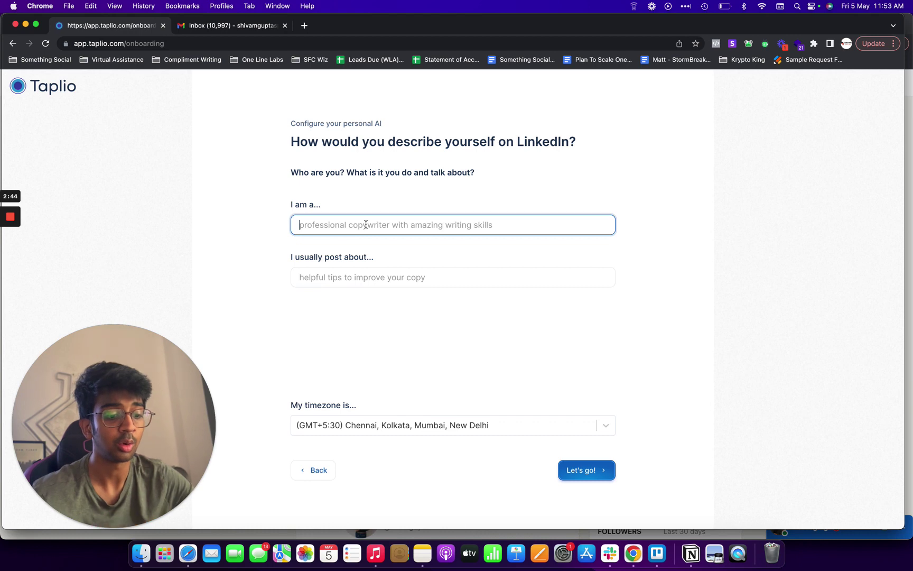
type("agenc")
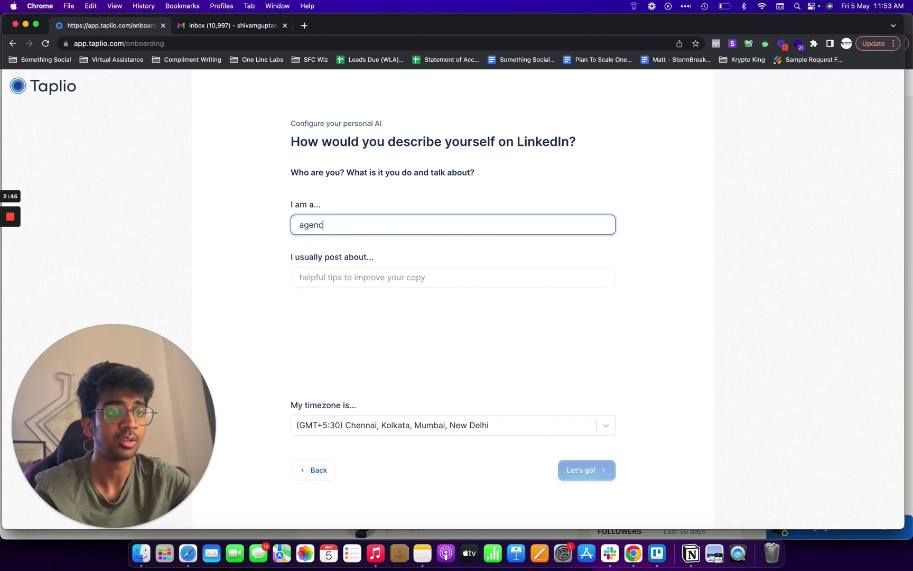
type("y owner helpi")
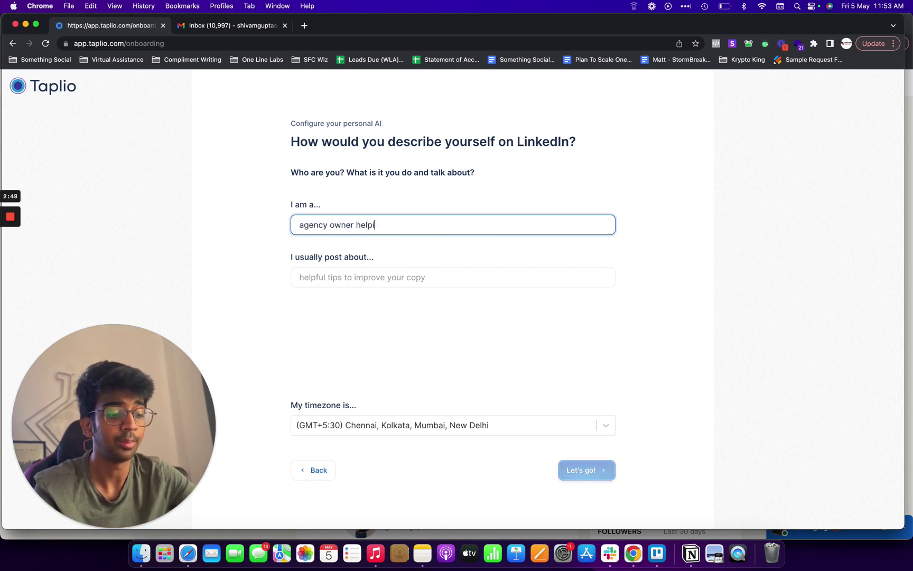
type("ng acquire ")
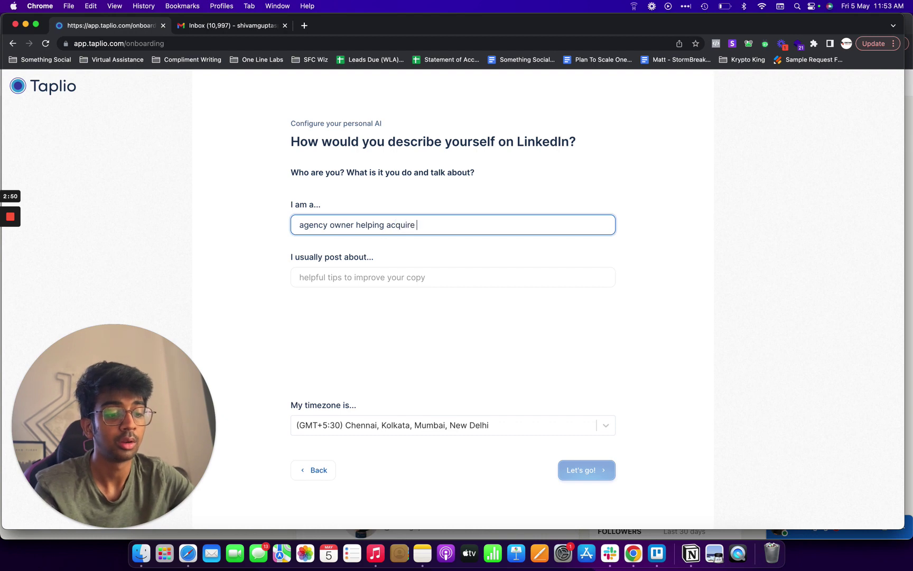
type("B2B lea")
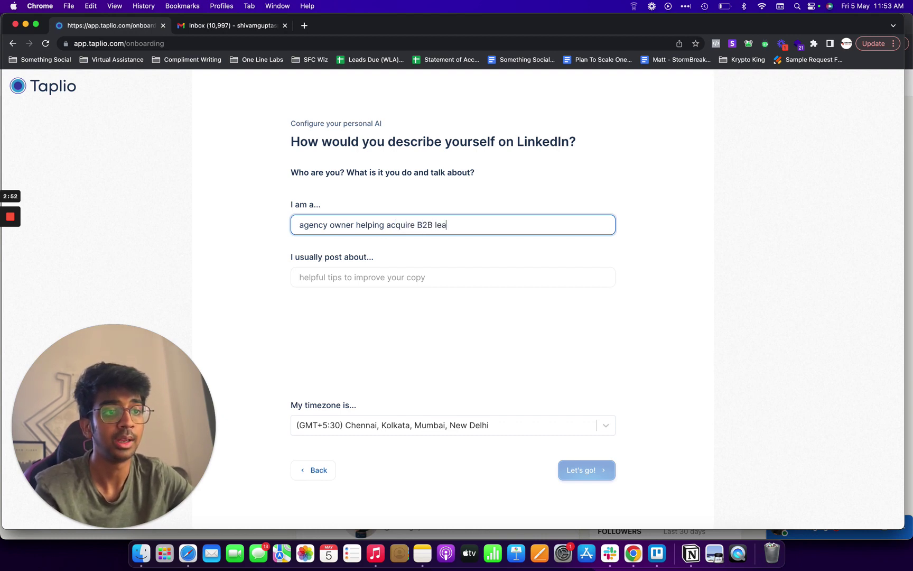
type("ds for outbo")
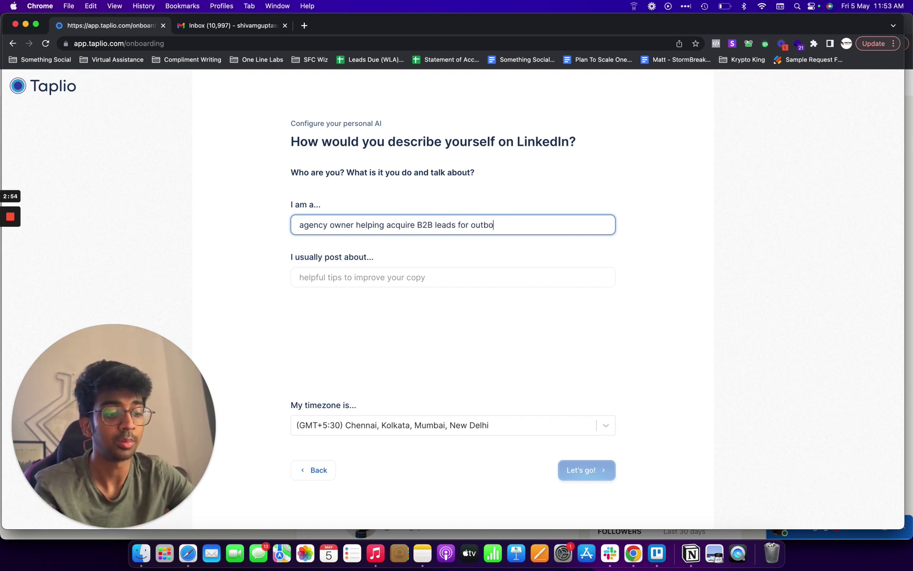
type("und campaigns")
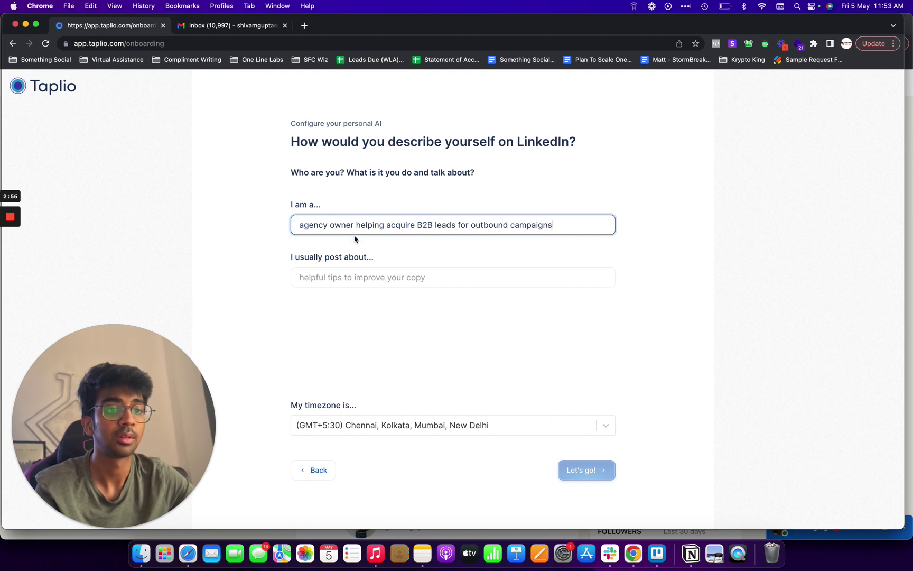
Enter 'how to optimize outbound campaigns' as your usual post topic and submit the profile
mouse_move(4, 275)
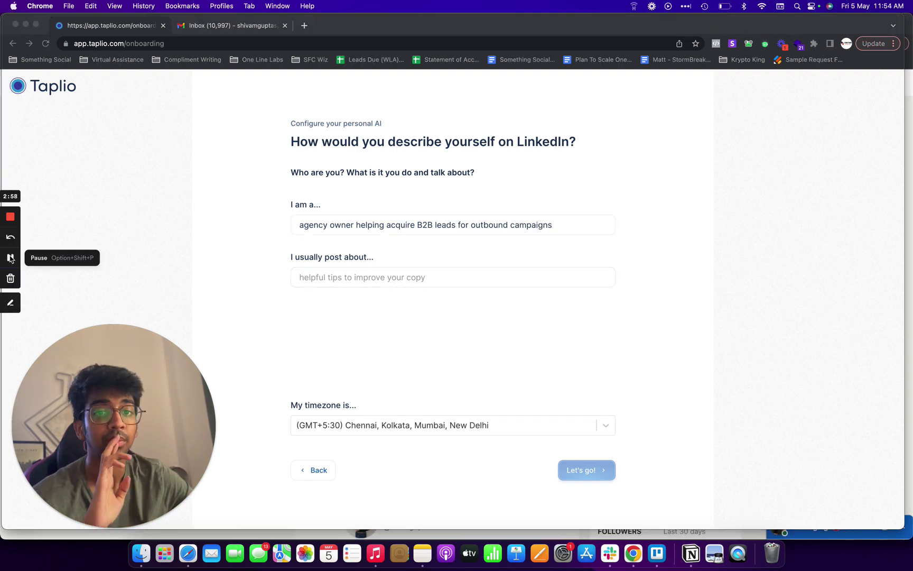
left_click(391, 279)
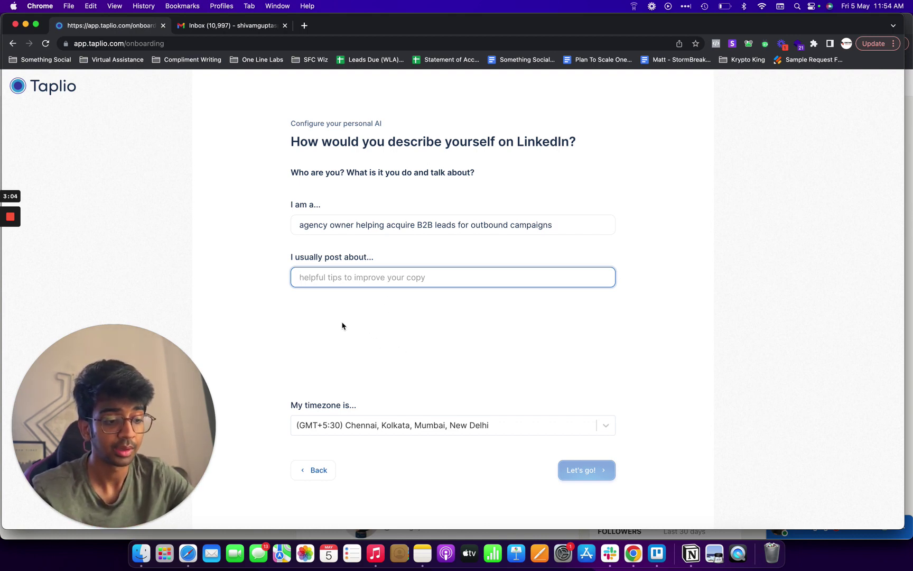
type("how to")
key("BackSpace")
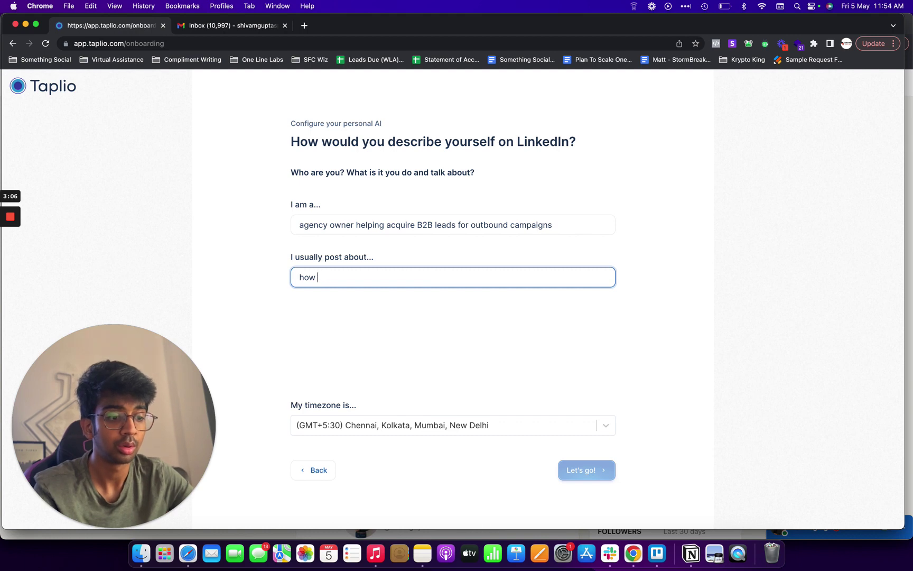
type("to optimize")
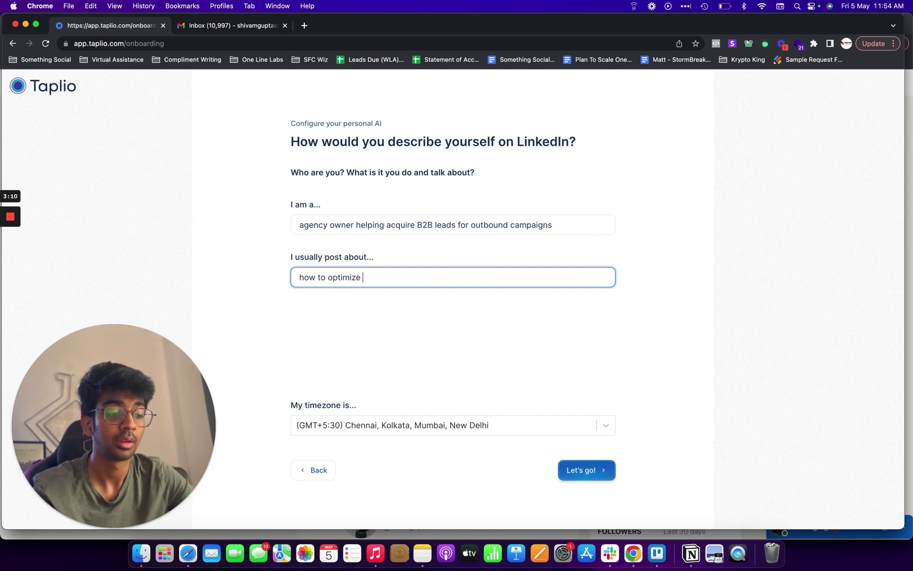
type(" outbound campaig")
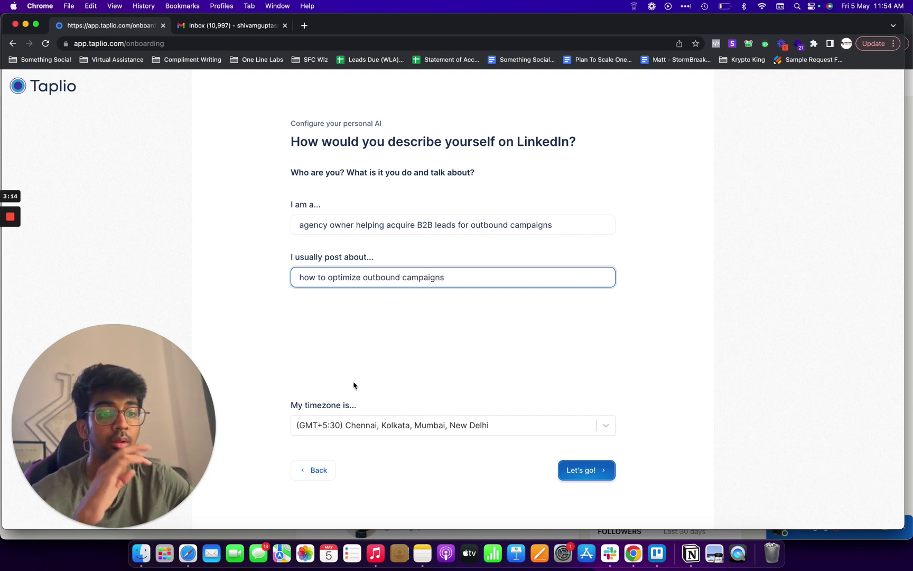
type("ns")
left_click(600, 470)
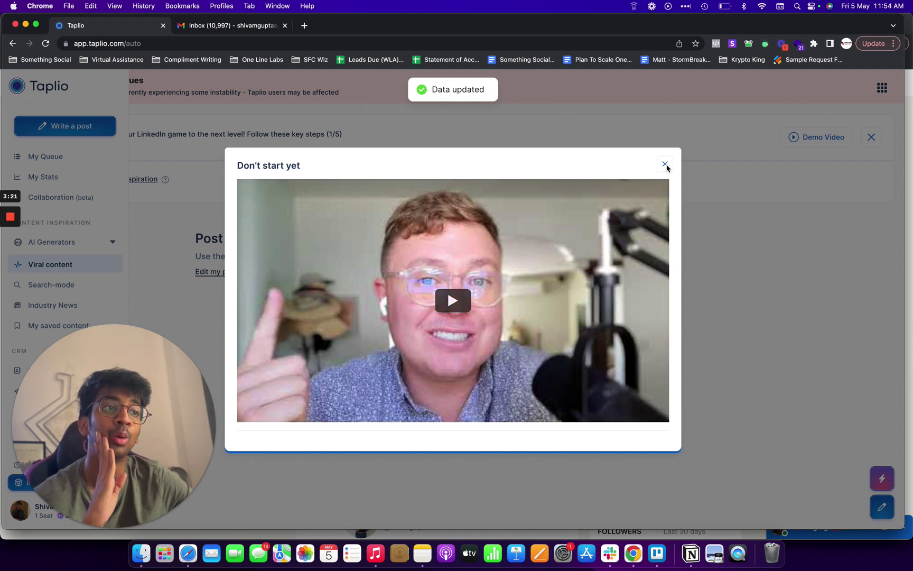
Close the 'Don't start yet' intro video and look over the Post Inspirations feed
left_click(665, 165)
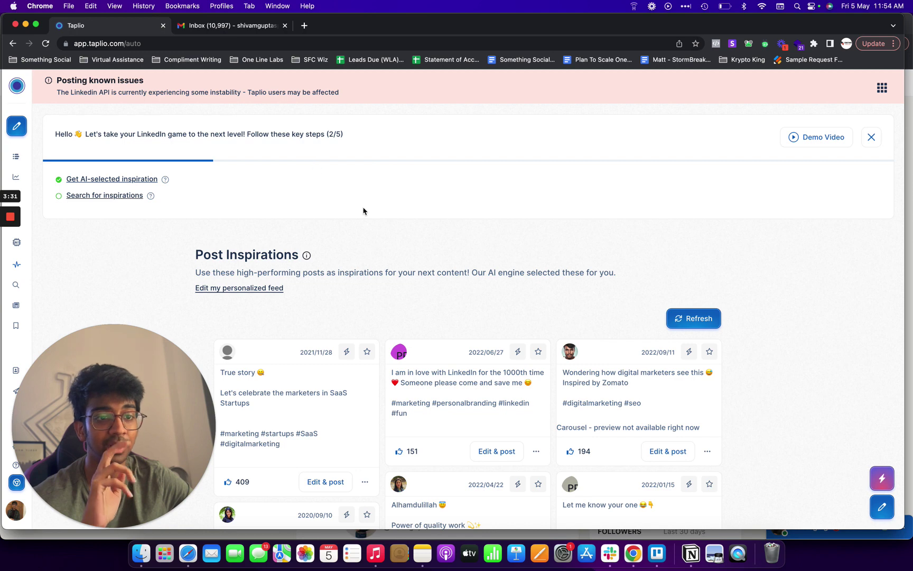
scroll(393, 263, "down", 2)
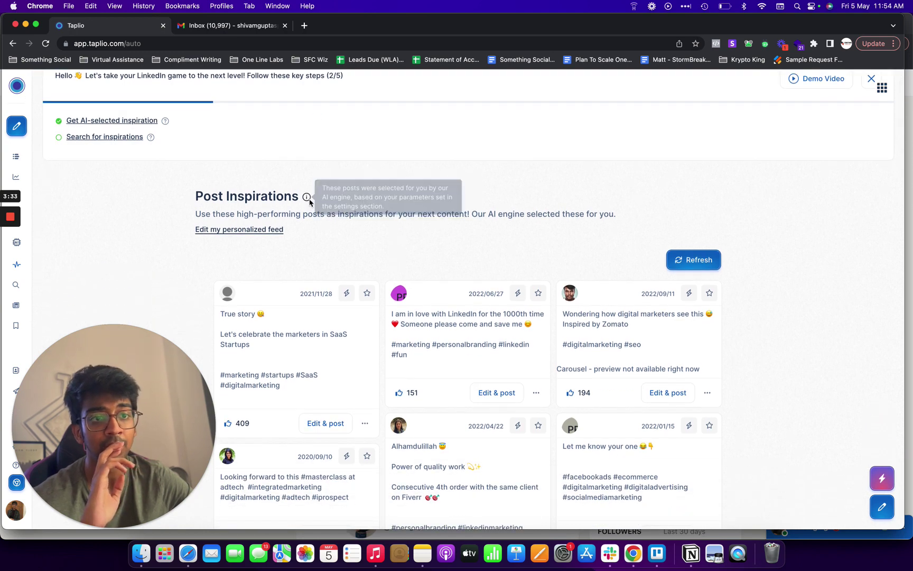
scroll(344, 203, "up", 2)
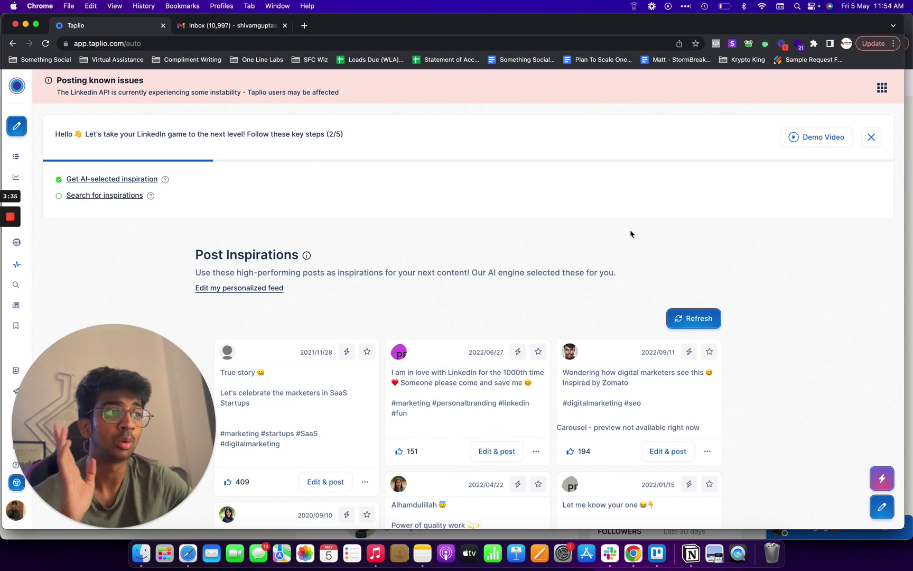
left_click_drag(194, 254, 299, 255)
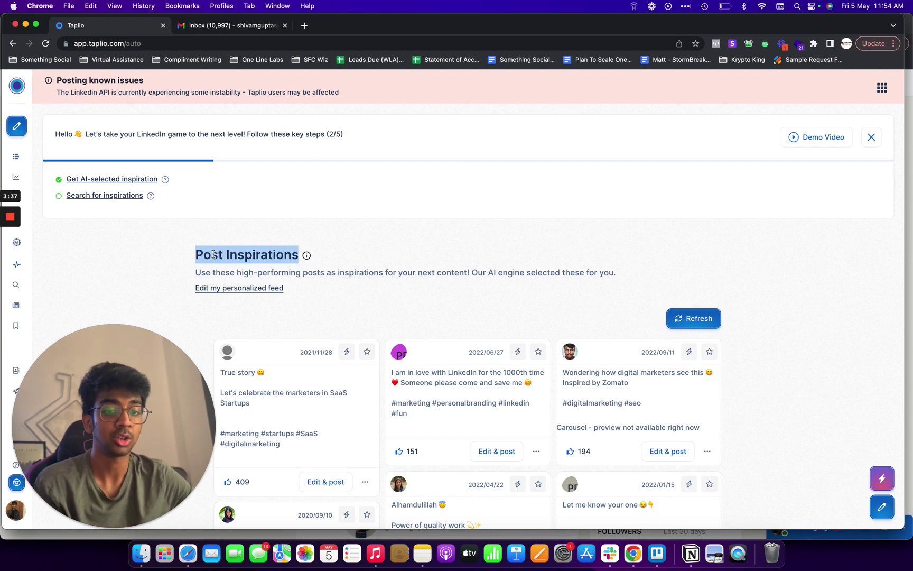
left_click(392, 307)
Open the 'Entrepreneurship is NOT as sexy as you think it is.' inspiration post as a draft
scroll(392, 306, "down", 3)
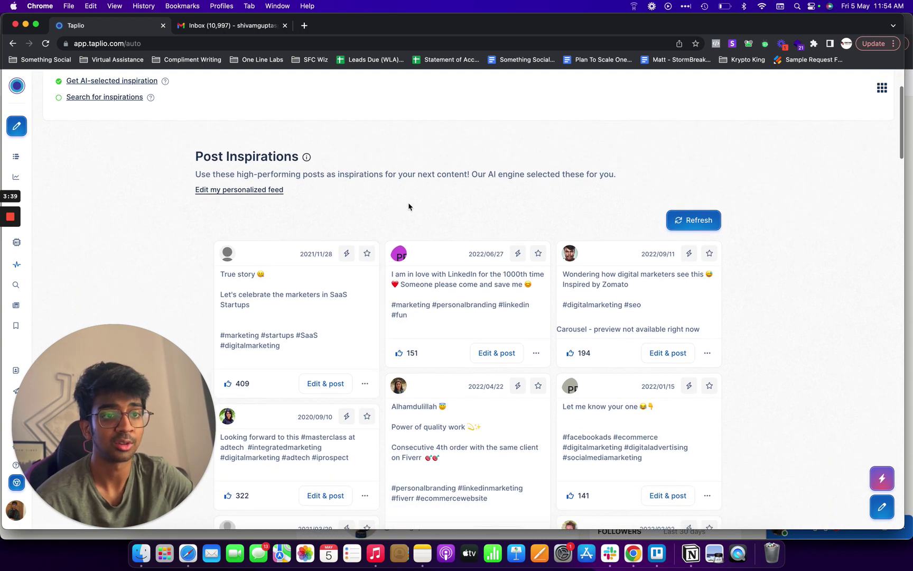
scroll(496, 254, "down", 3)
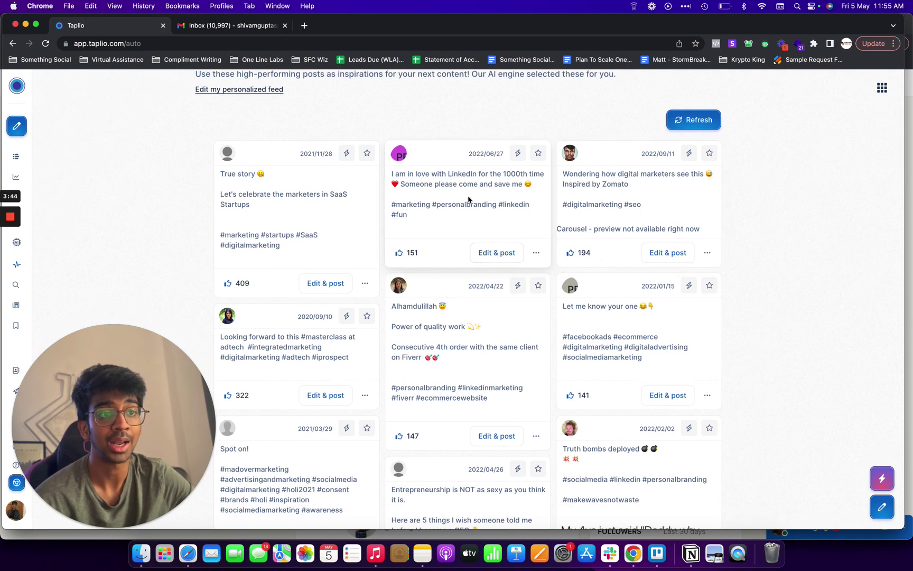
scroll(479, 261, "down", 3)
scroll(326, 255, "down", 2)
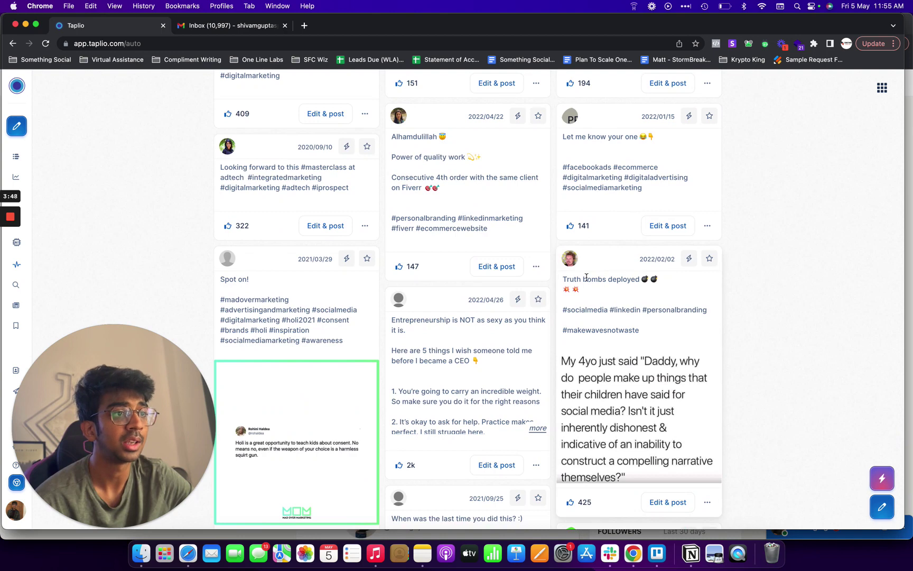
scroll(503, 229, "down", 4)
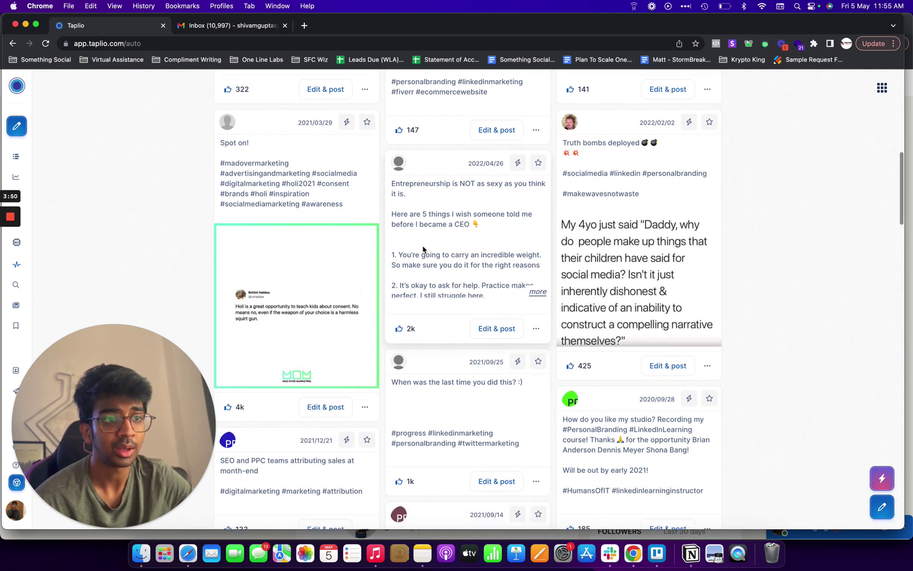
scroll(442, 214, "down", 1)
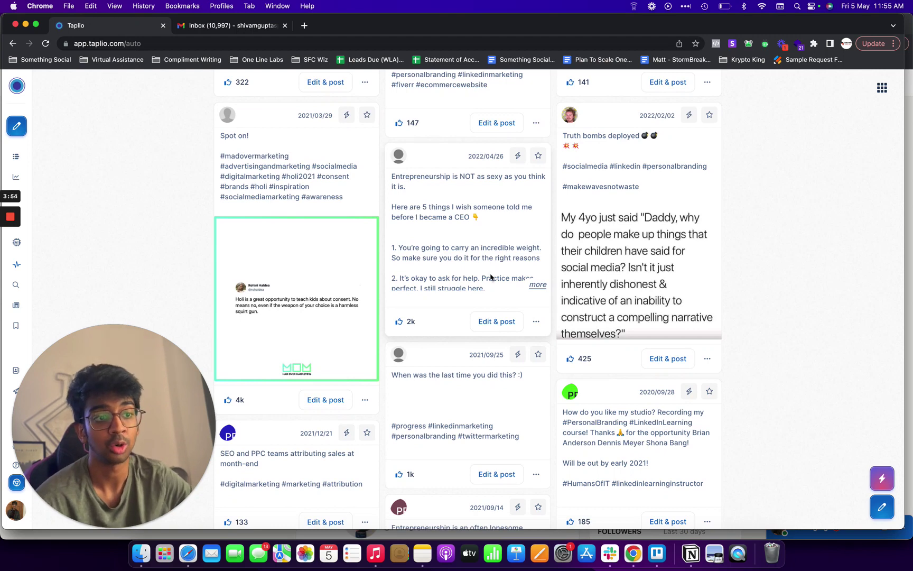
left_click(487, 323)
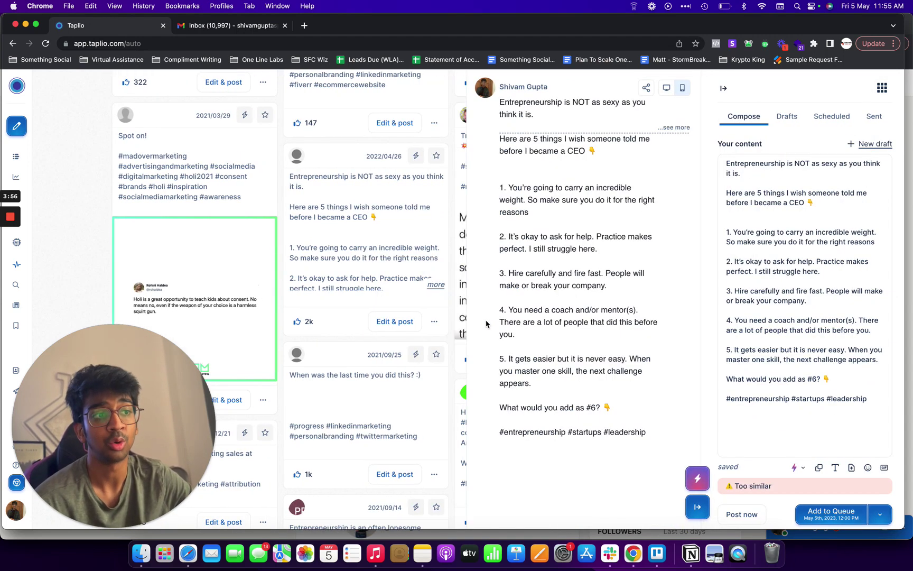
Have the AI assistant rewrite the drafted entrepreneurship post in a more casual style
left_click_drag(740, 141, 755, 417)
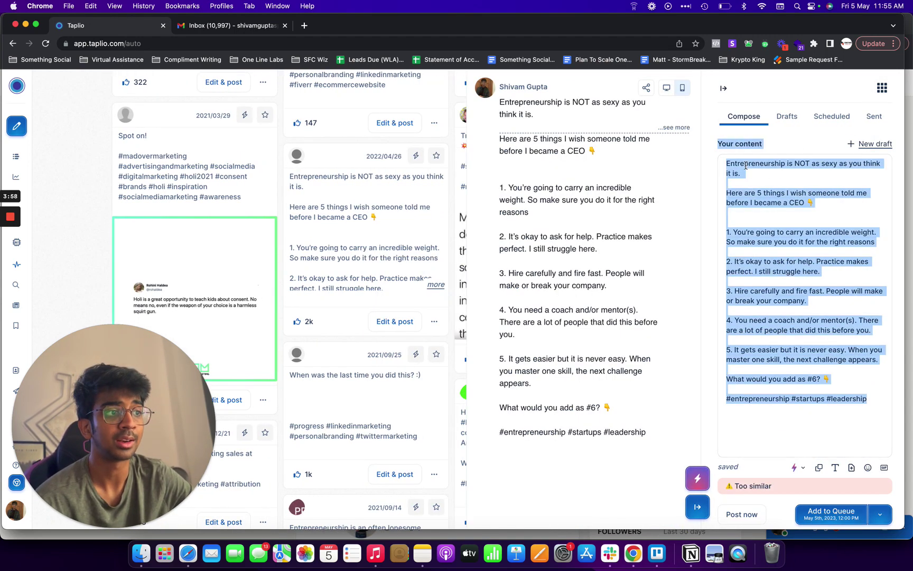
left_click(755, 212)
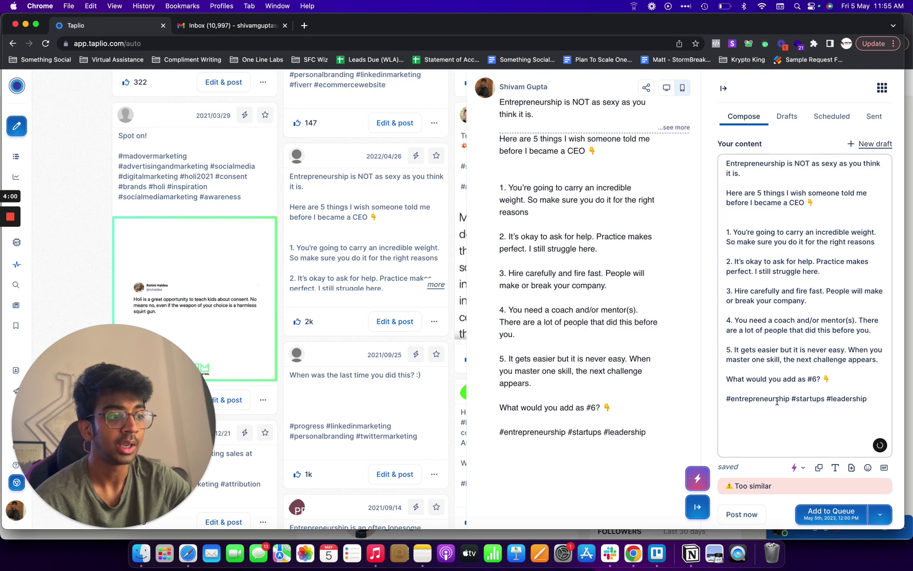
mouse_move(749, 492)
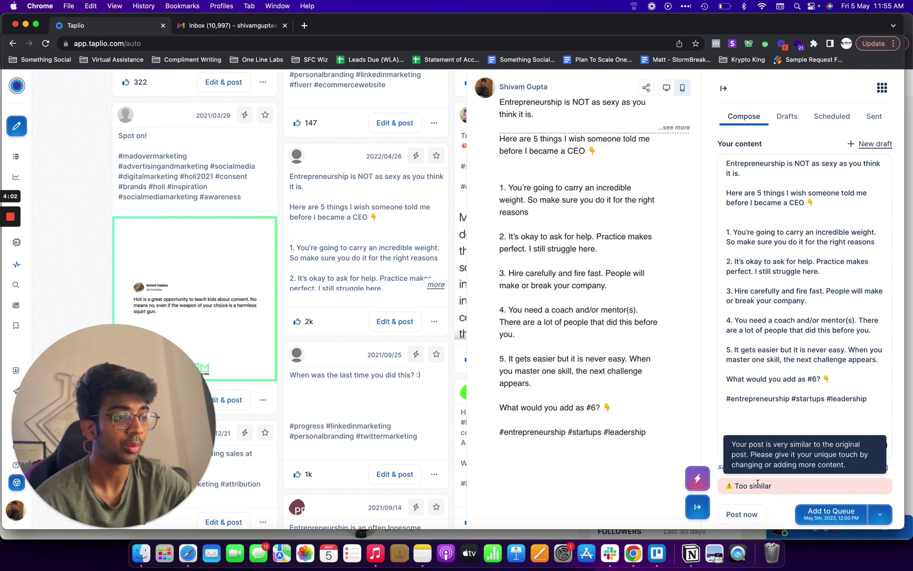
left_click(776, 398)
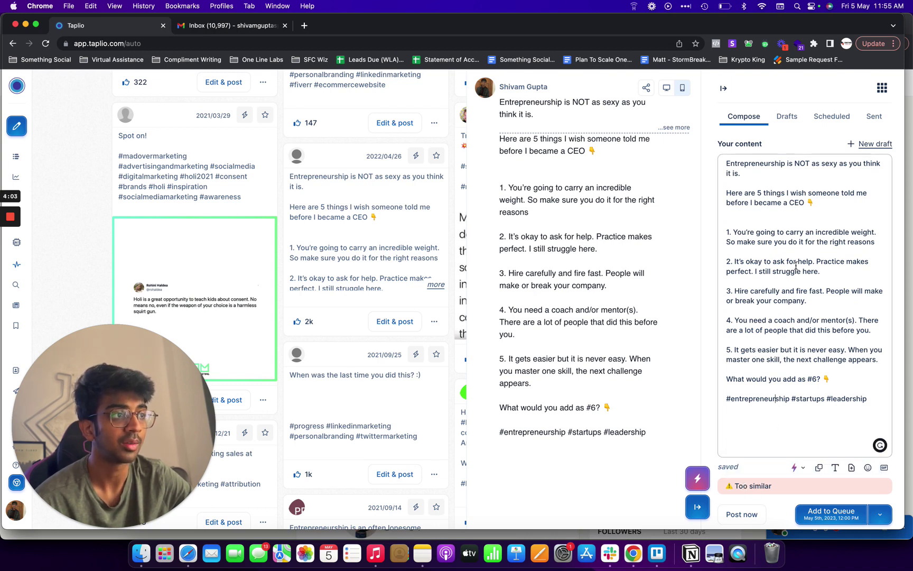
left_click(798, 468)
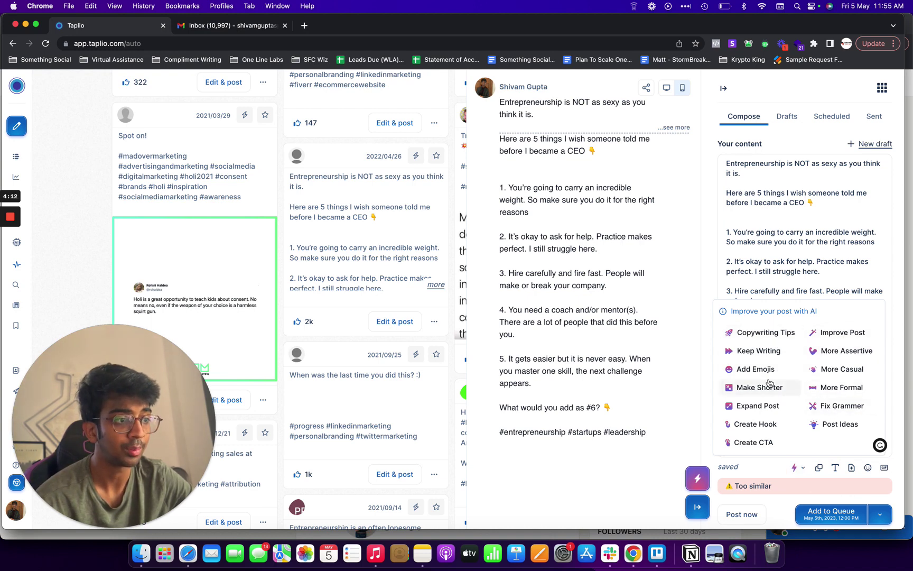
left_click(832, 370)
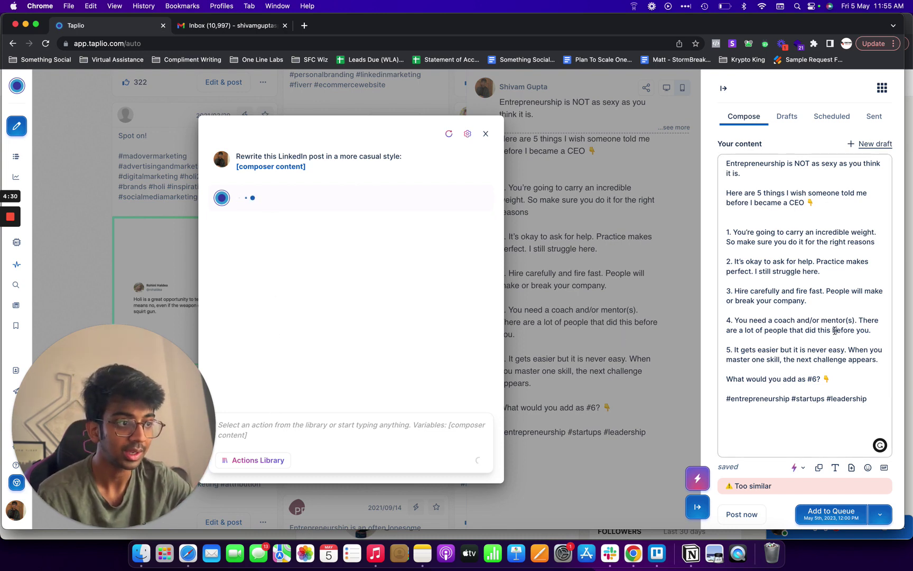
Copy the draft post and paste it into the AI prompt field
key("cmd+a")
key("super+c")
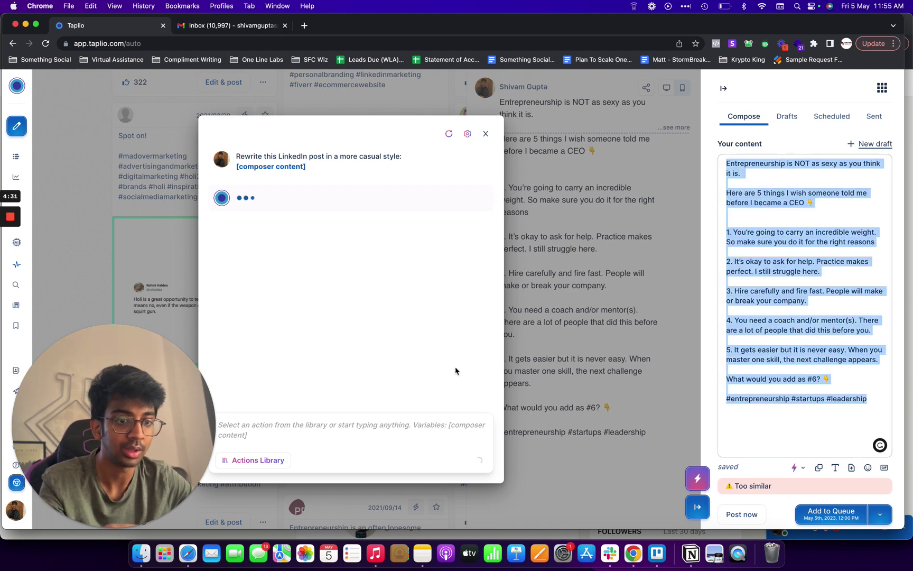
left_click(353, 424)
key("super+v")
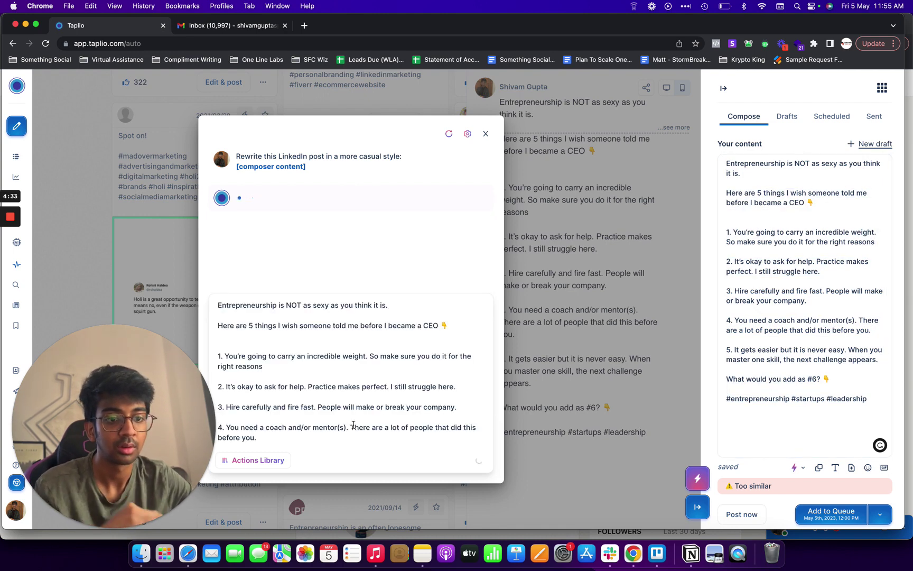
Load the 'Change the tone of a post' template from the Actions Library's Improve generated content
scroll(356, 401, "down", 3)
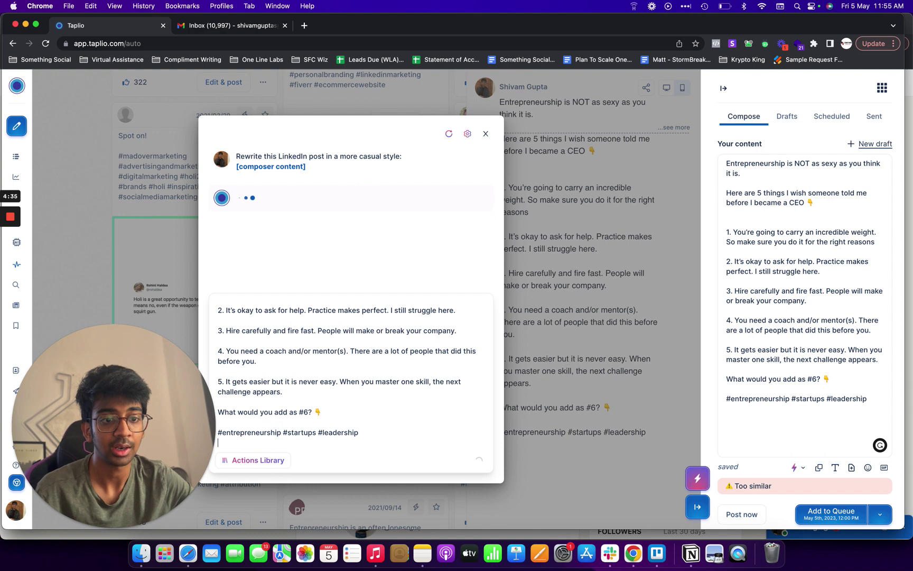
left_click(263, 461)
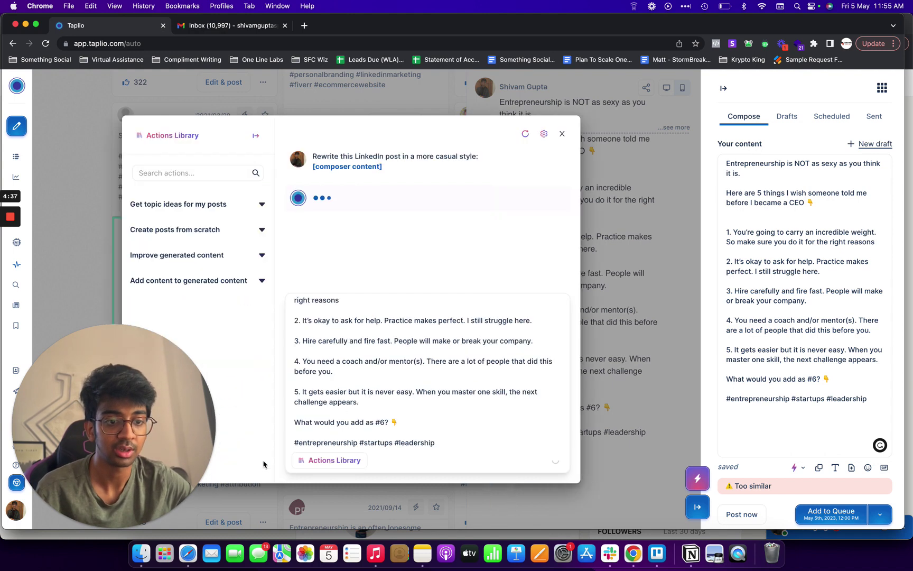
scroll(358, 309, "up", 5)
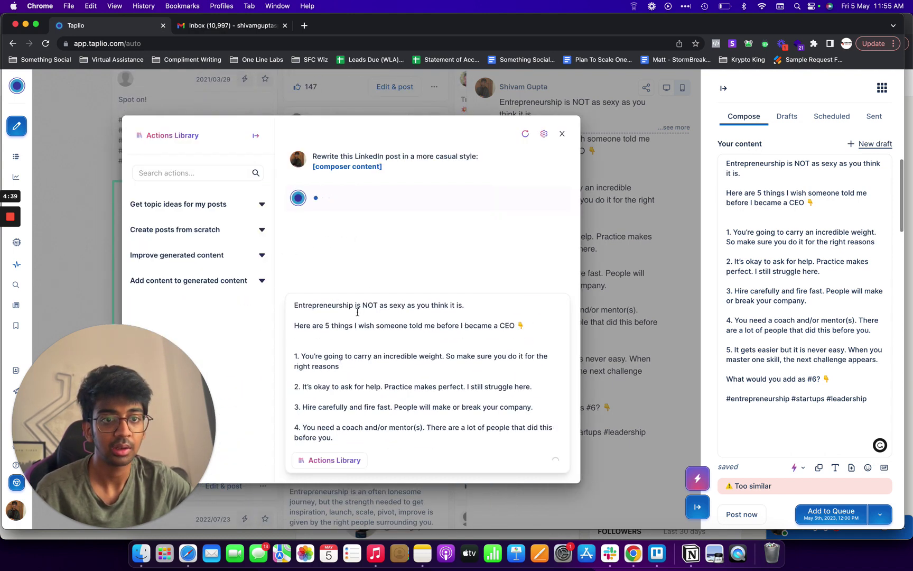
left_click(255, 257)
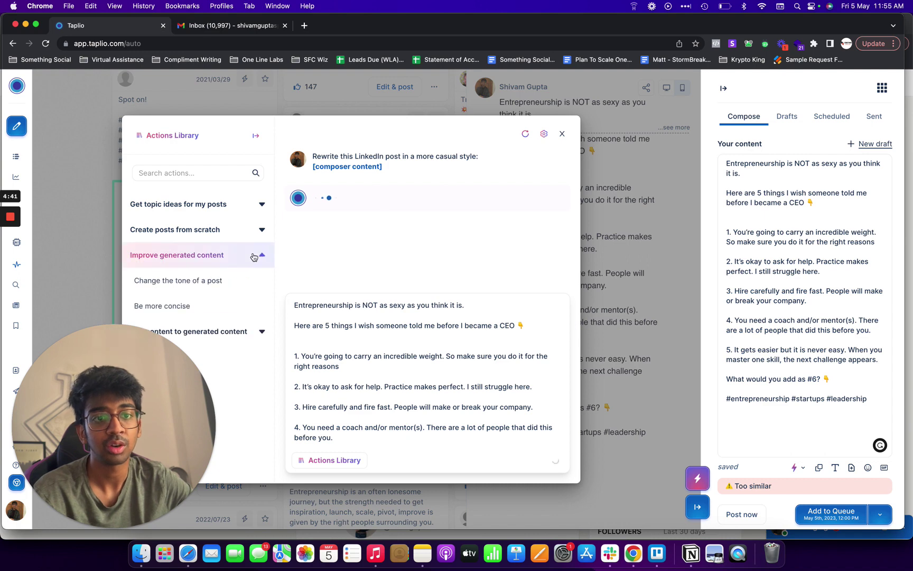
left_click(228, 283)
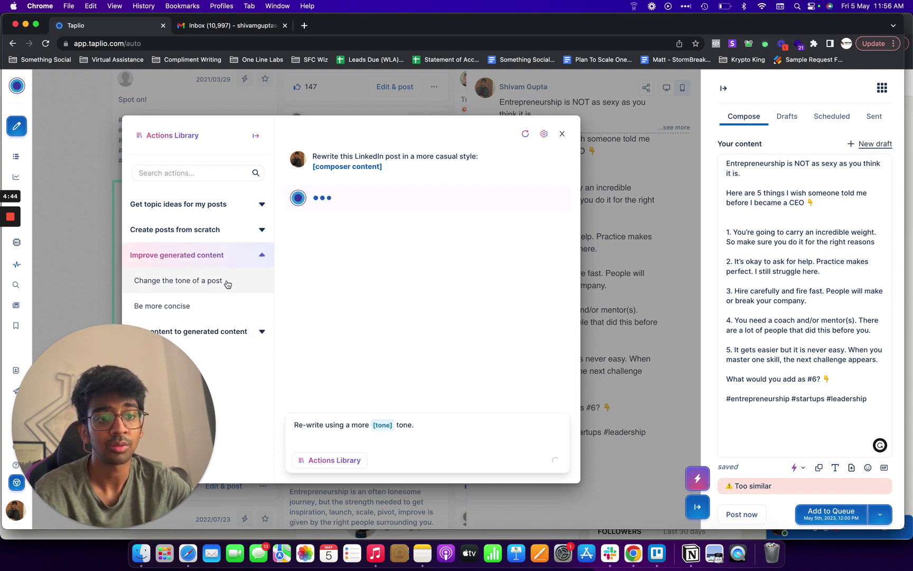
left_click(385, 426)
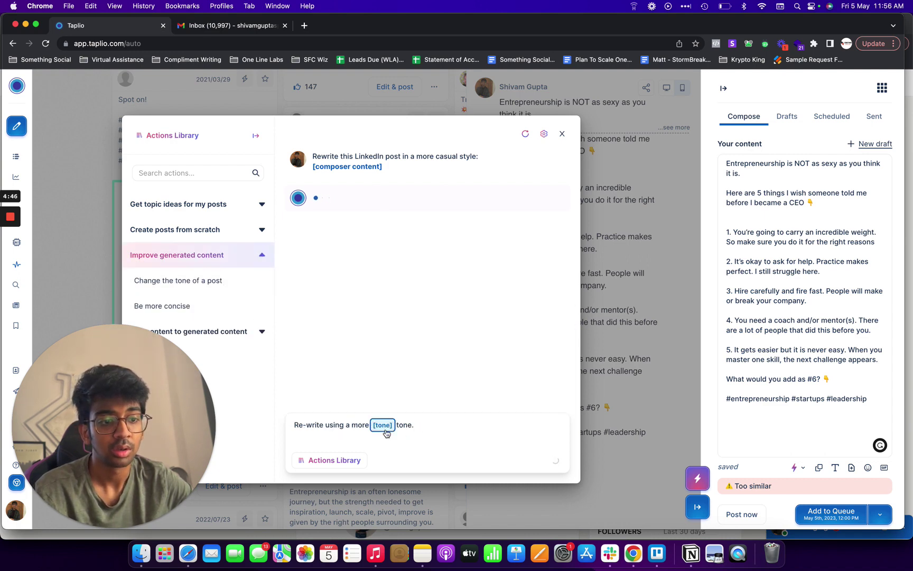
left_click(339, 459)
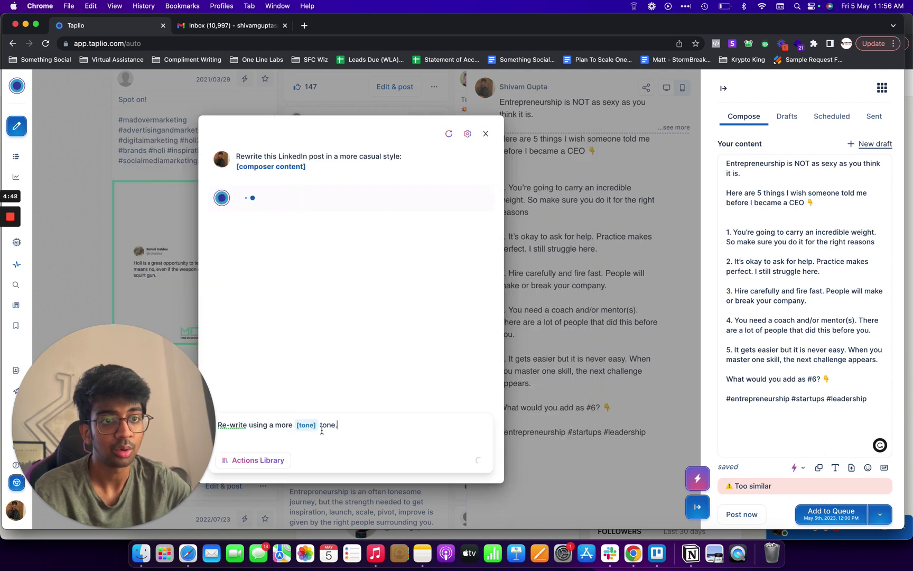
Replace the composer draft with the casual 'Entrepreneurship ain't as glamorous as ya think' AI rewrite
scroll(324, 296, "up", 2)
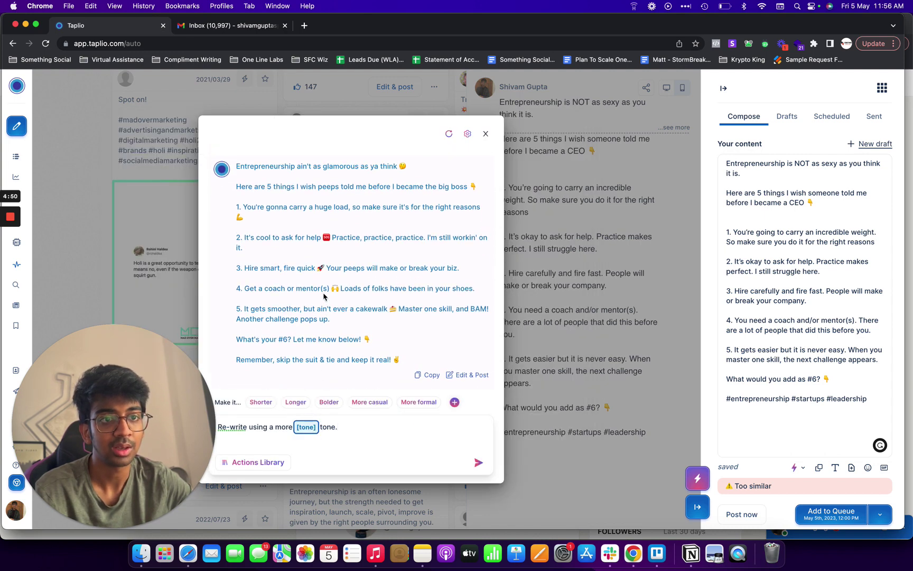
scroll(279, 259, "down", 1)
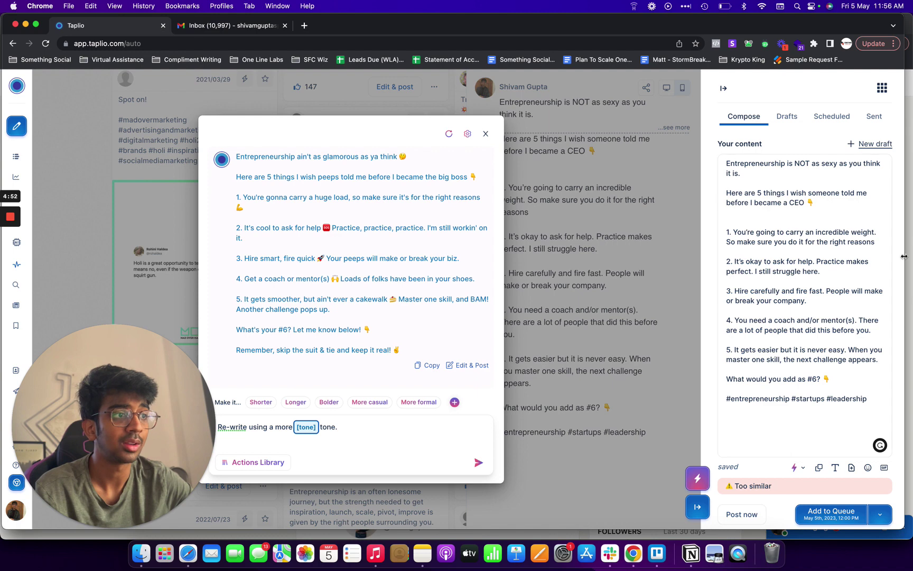
scroll(802, 300, "down", 2)
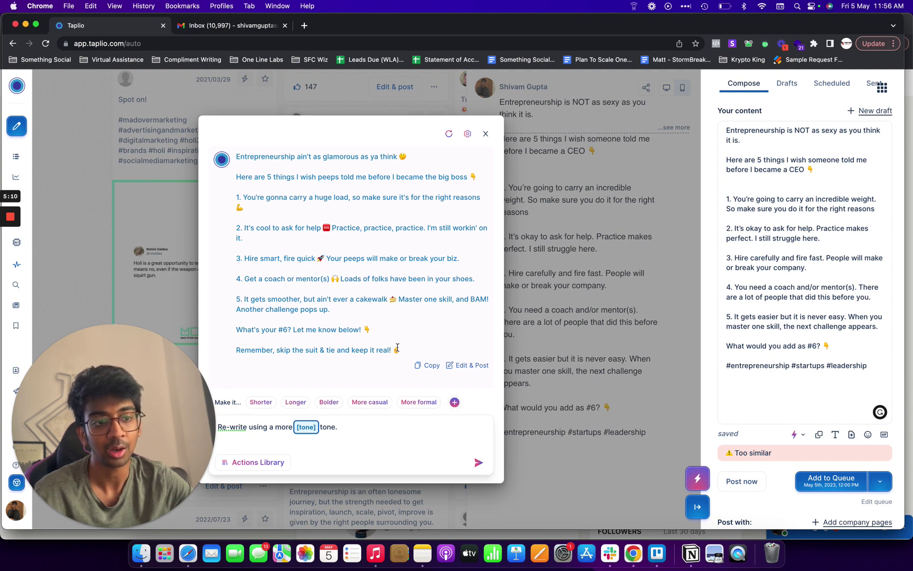
left_click(416, 365)
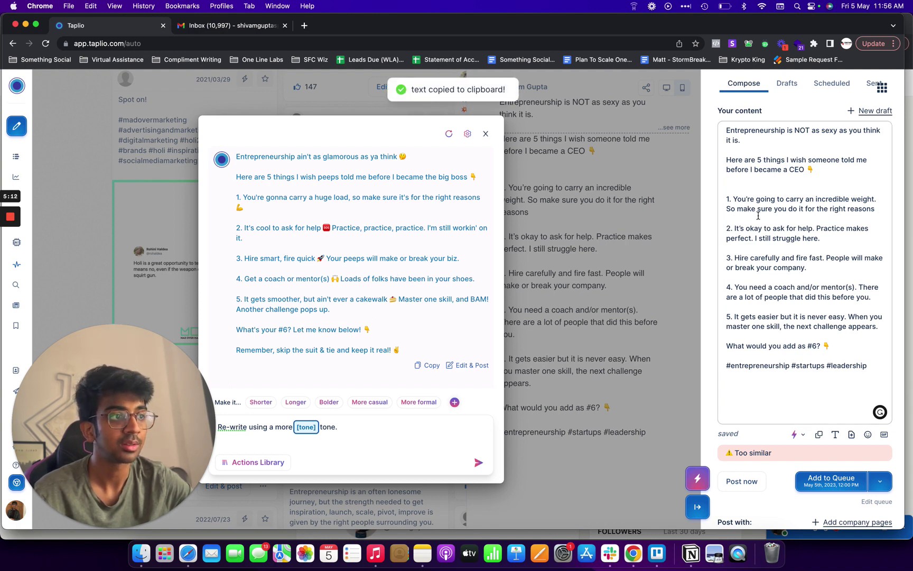
key("super+a")
key("BackSpace")
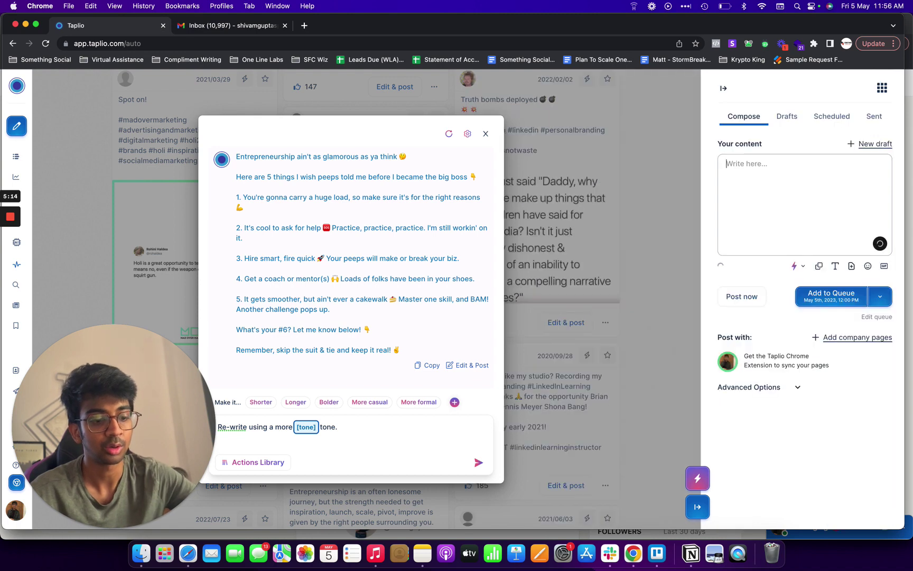
key("super+v")
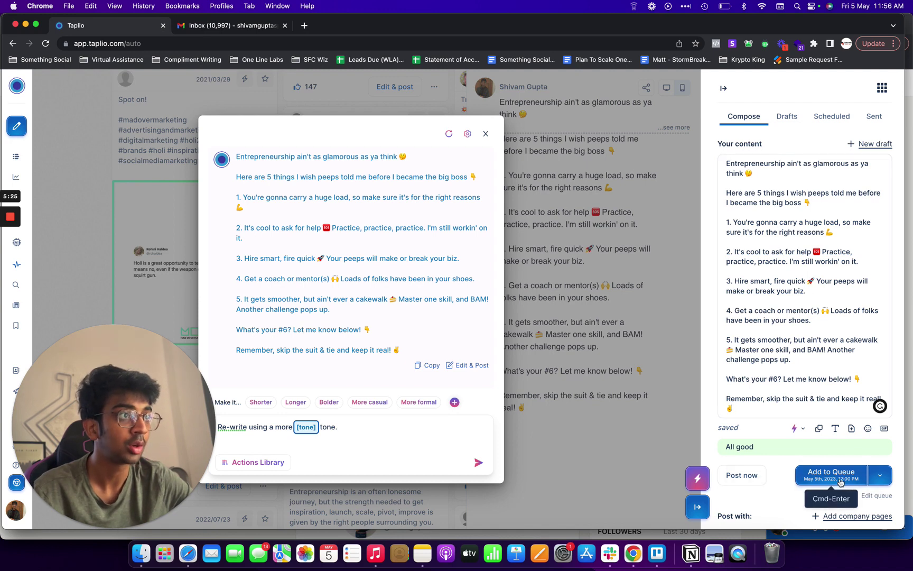
Schedule the casual rewrite to publish on 05/08/2023 at 11:30 AM
left_click(881, 477)
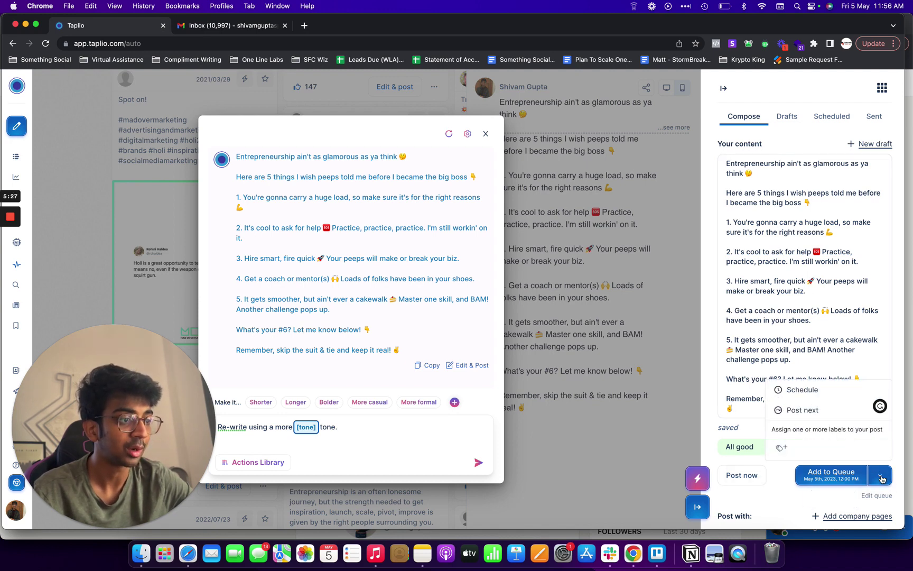
left_click(802, 390)
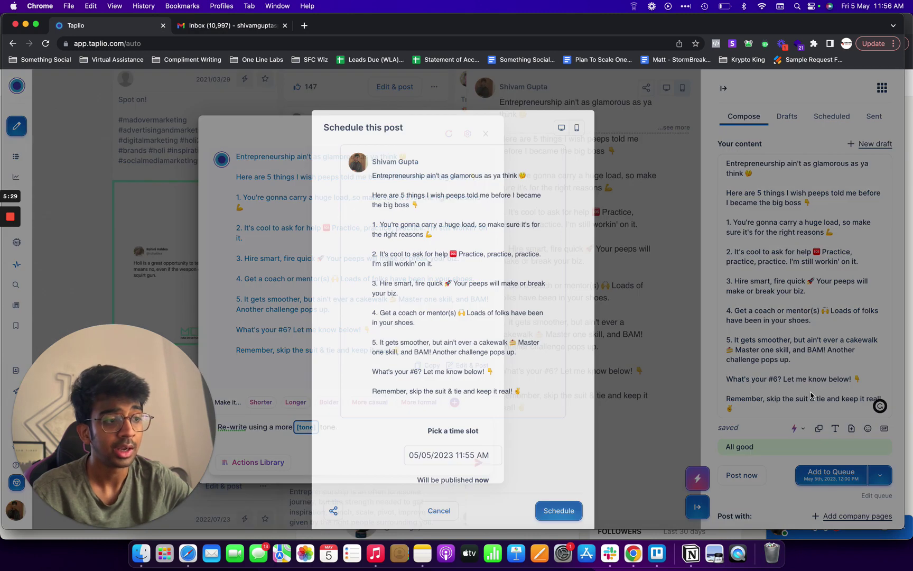
left_click(430, 415)
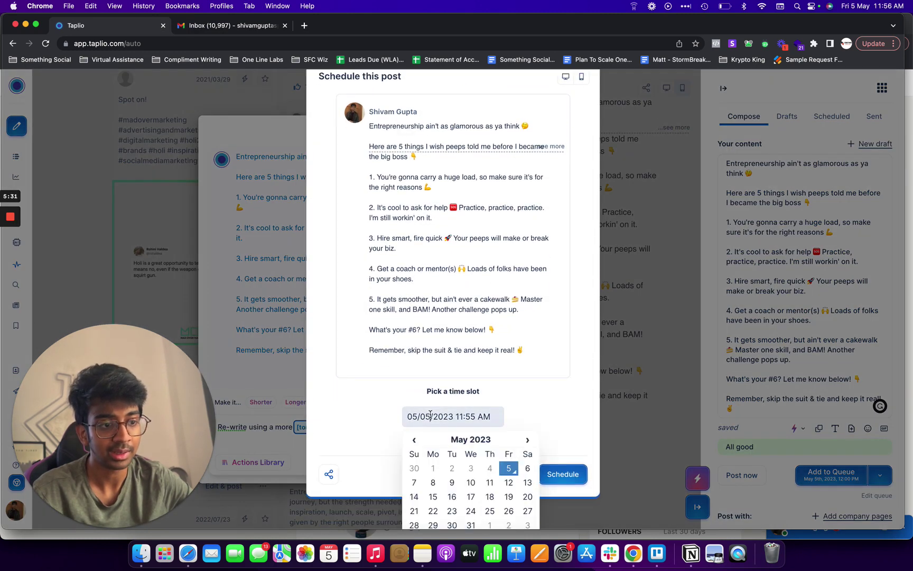
scroll(453, 458, "down", 2)
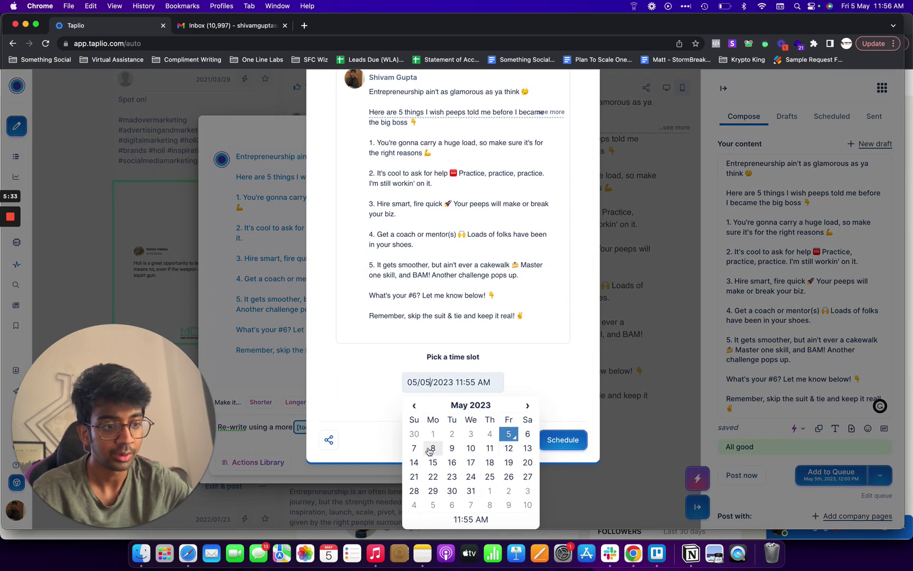
left_click(432, 448)
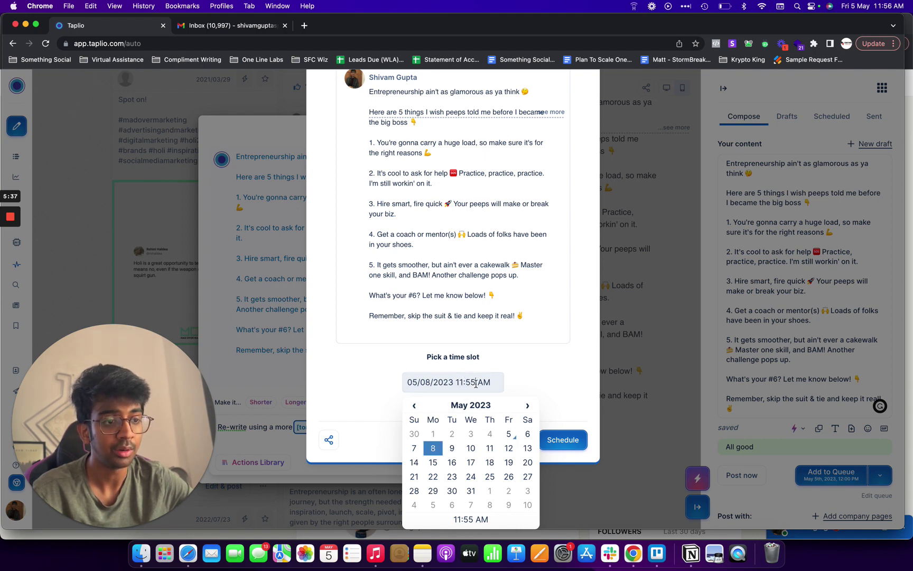
key("BackSpace")
key("BackSpace")
type("30")
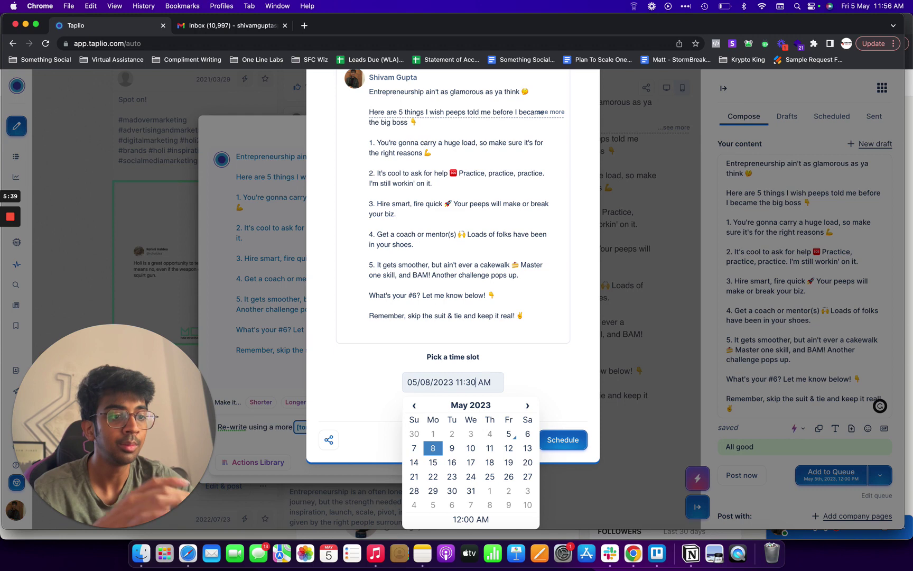
left_click(519, 375)
left_click(563, 473)
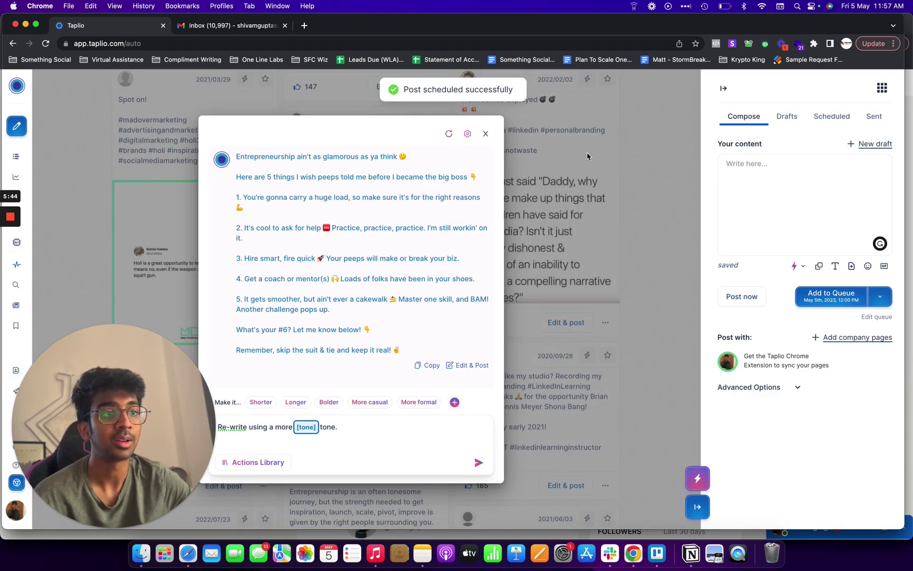
Open My Queue and check the Re-Queue and Shuffle dialogs, cancelling both
left_click(486, 133)
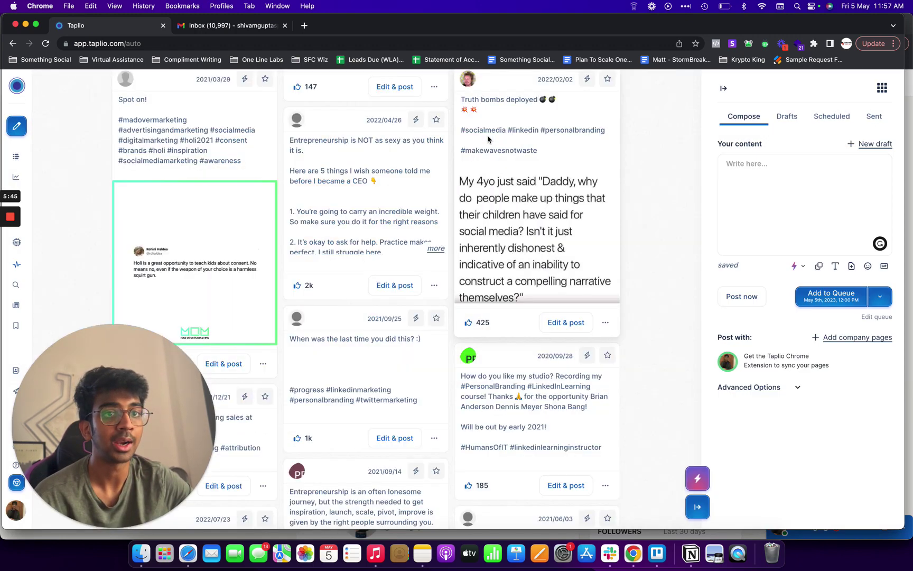
left_click(21, 158)
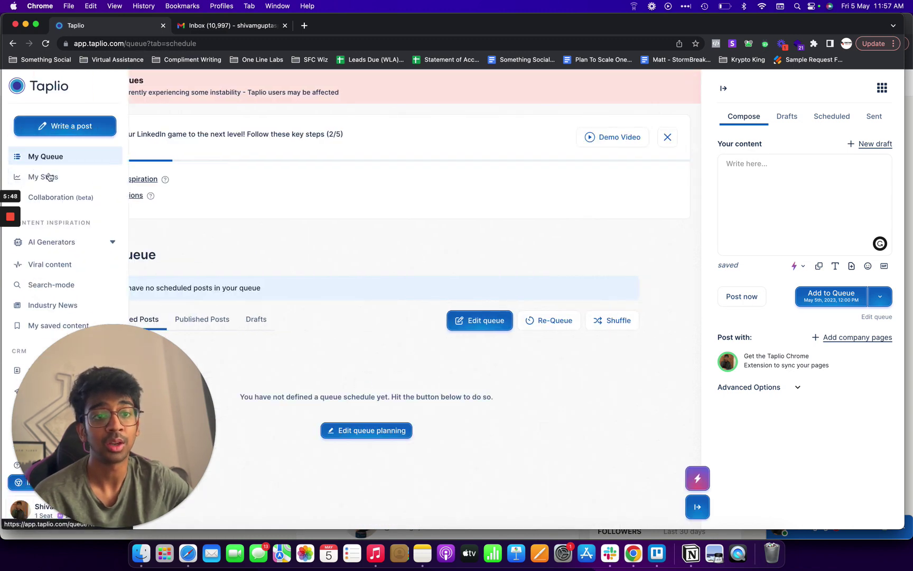
left_click(546, 325)
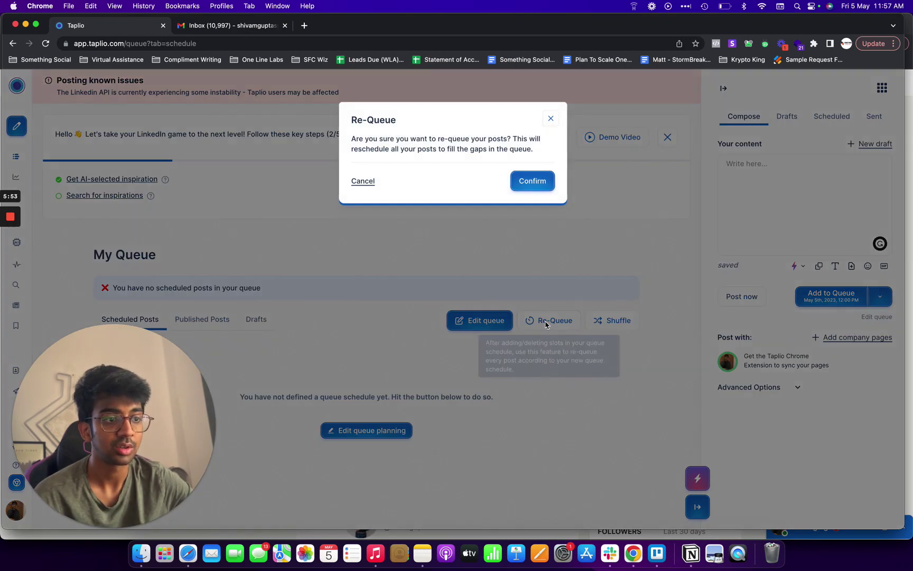
left_click(550, 118)
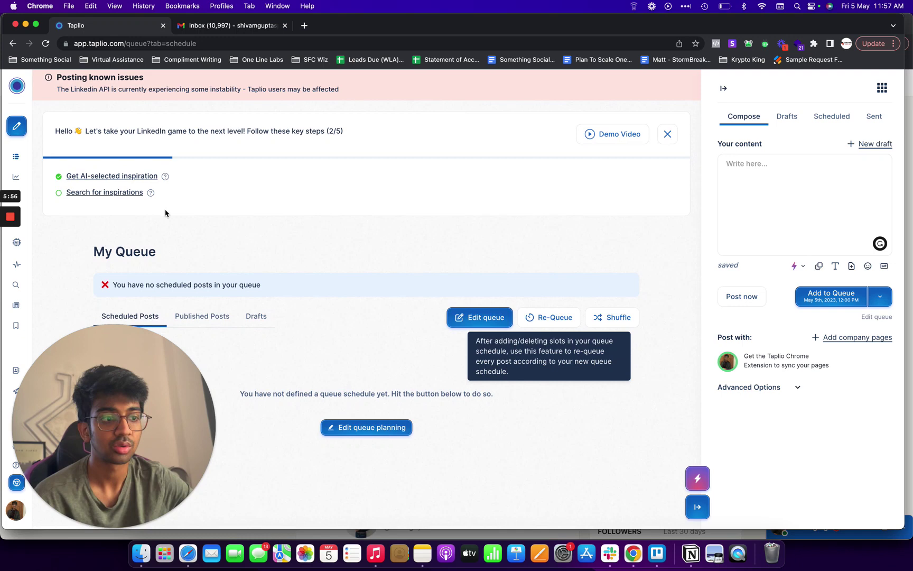
left_click(613, 317)
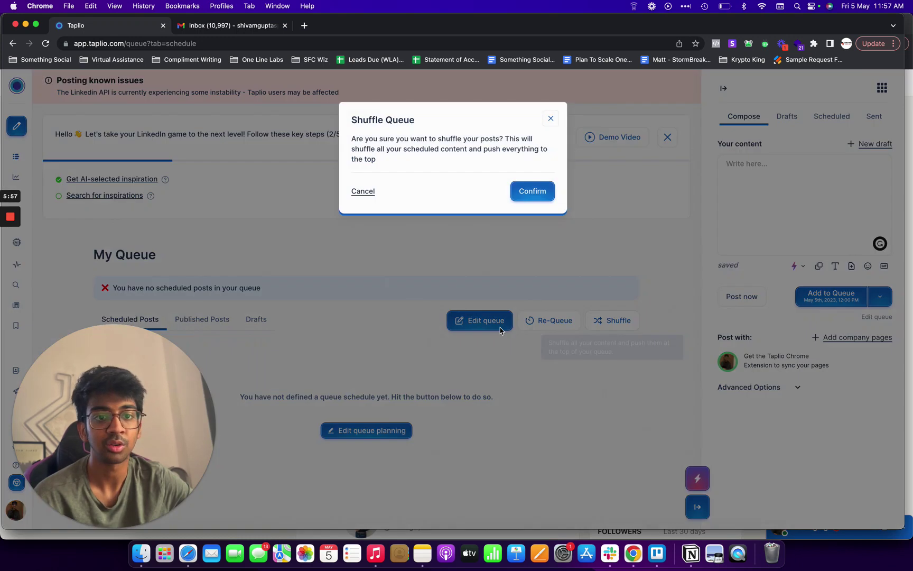
left_click(324, 311)
Open the Hook Generator from the AI Generators list in the sidebar
mouse_move(15, 196)
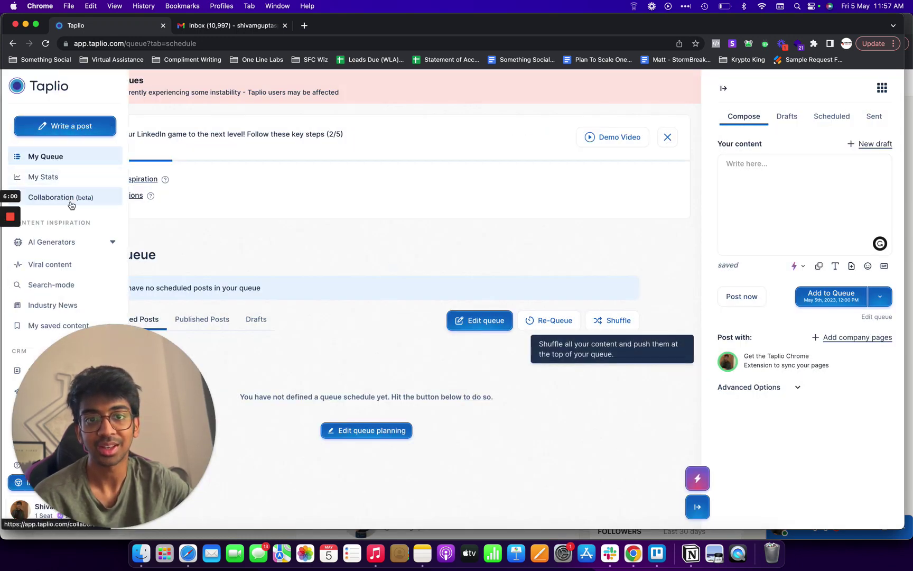
left_click_drag(103, 402, 789, 402)
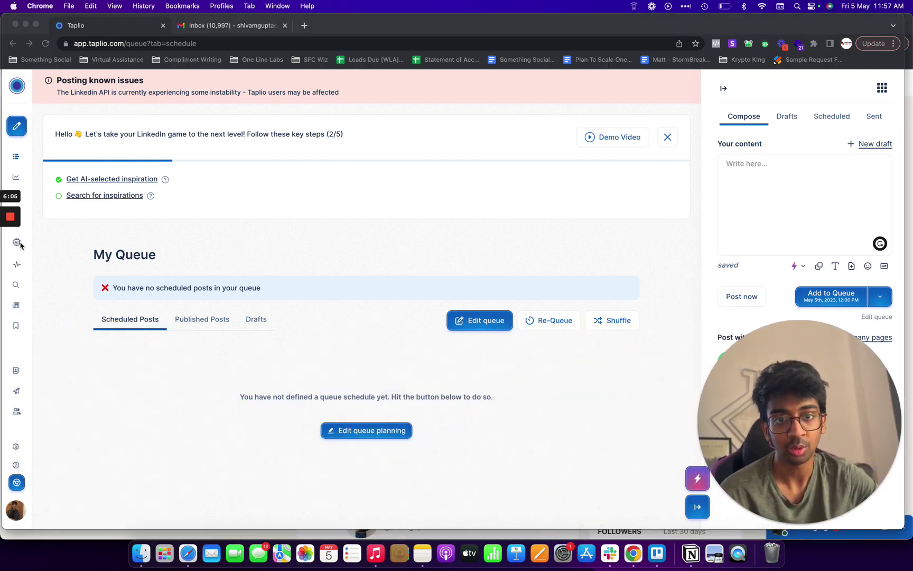
left_click(25, 125)
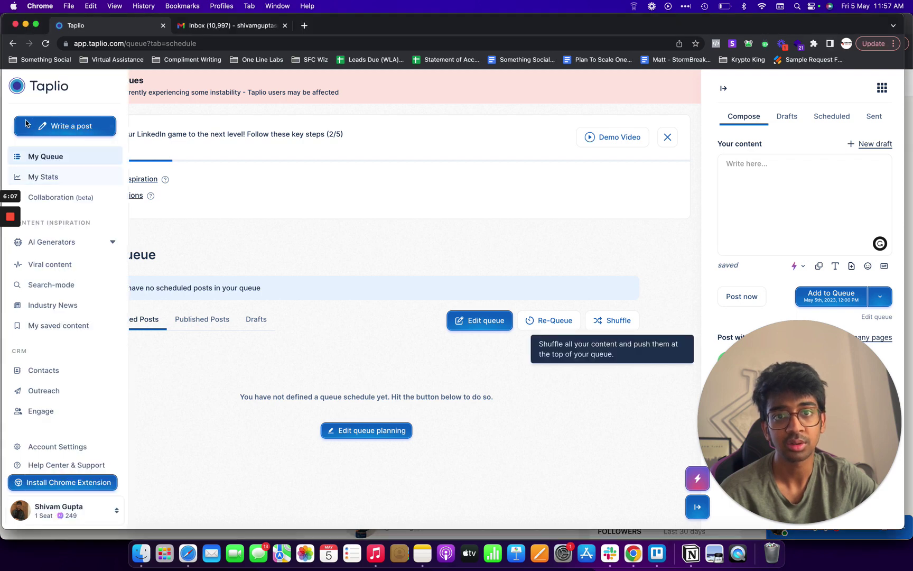
left_click(111, 244)
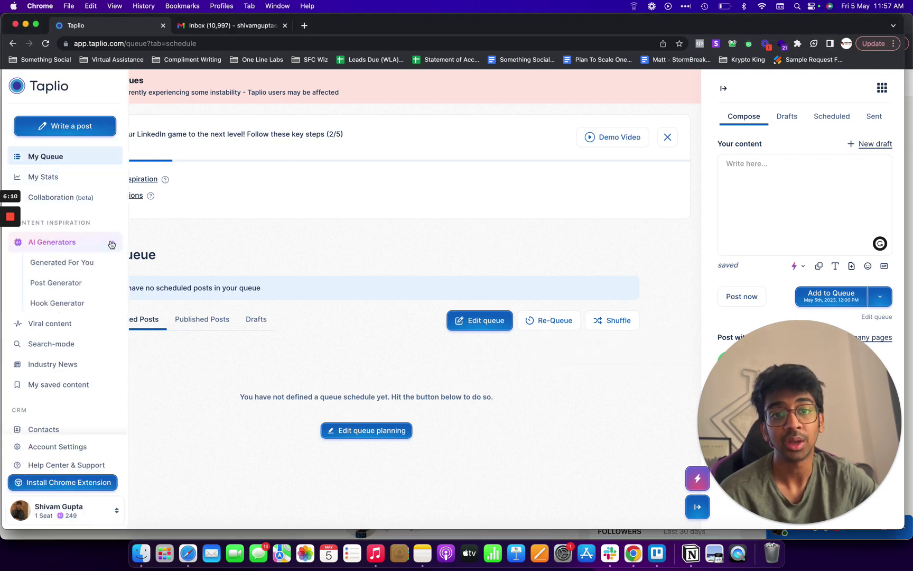
left_click(74, 303)
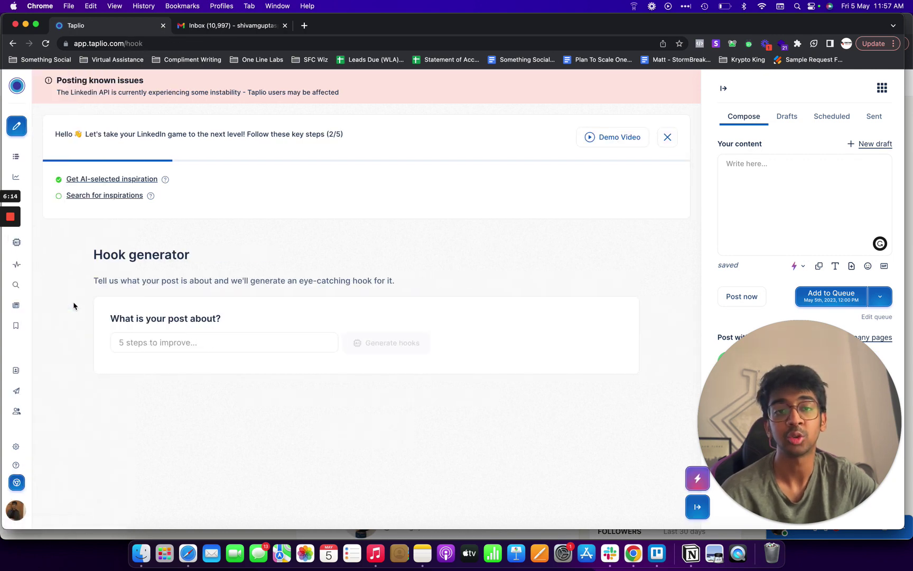
Generate hooks for the topic '5 steps to improve your cold email campaign'
left_click(169, 343)
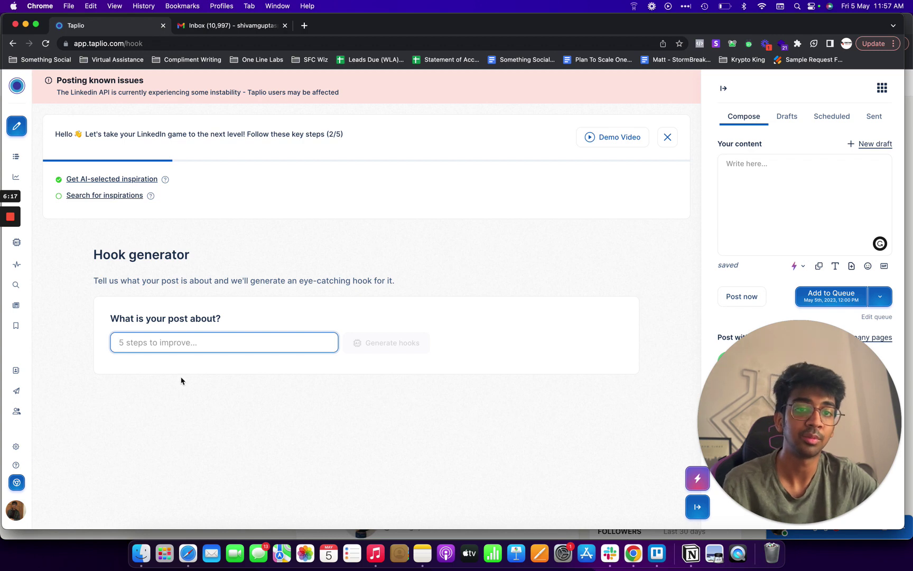
type("5")
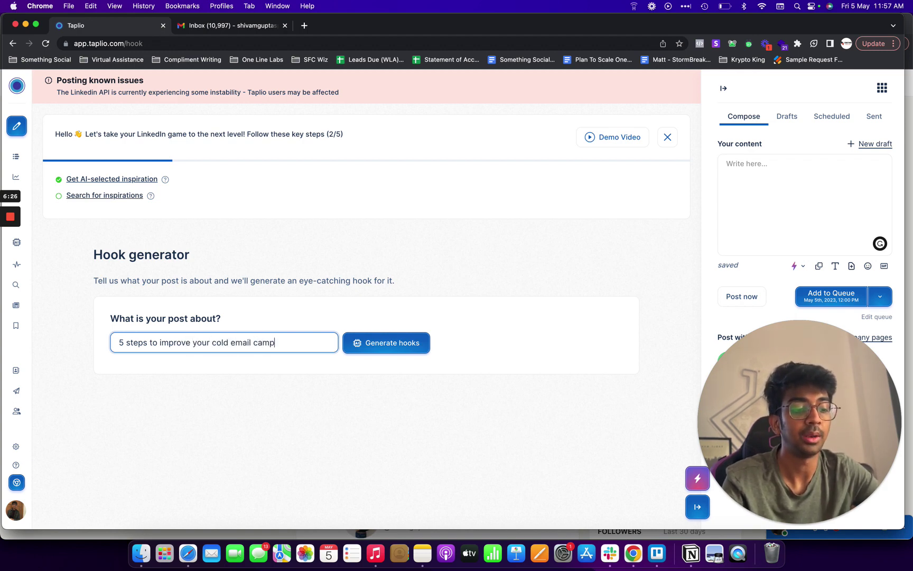
left_click(362, 351)
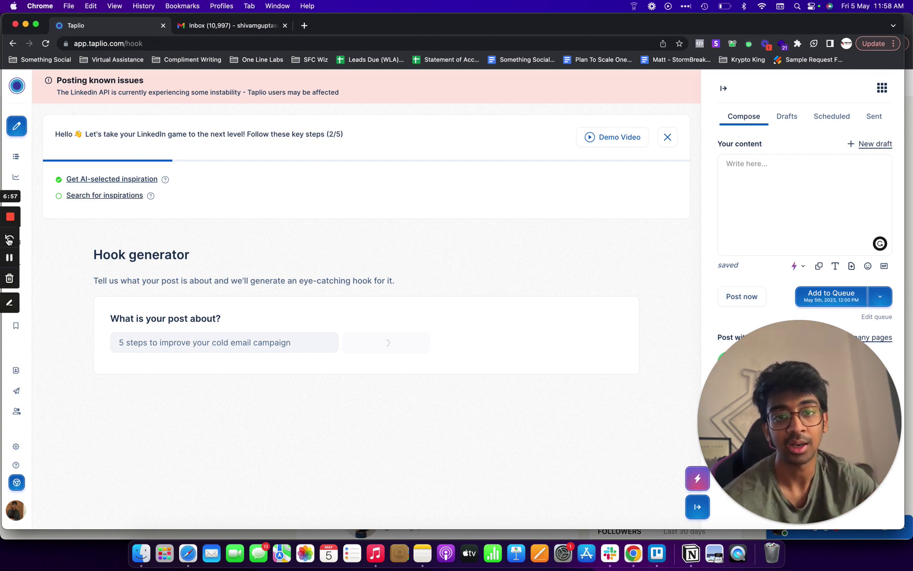
left_click(10, 259)
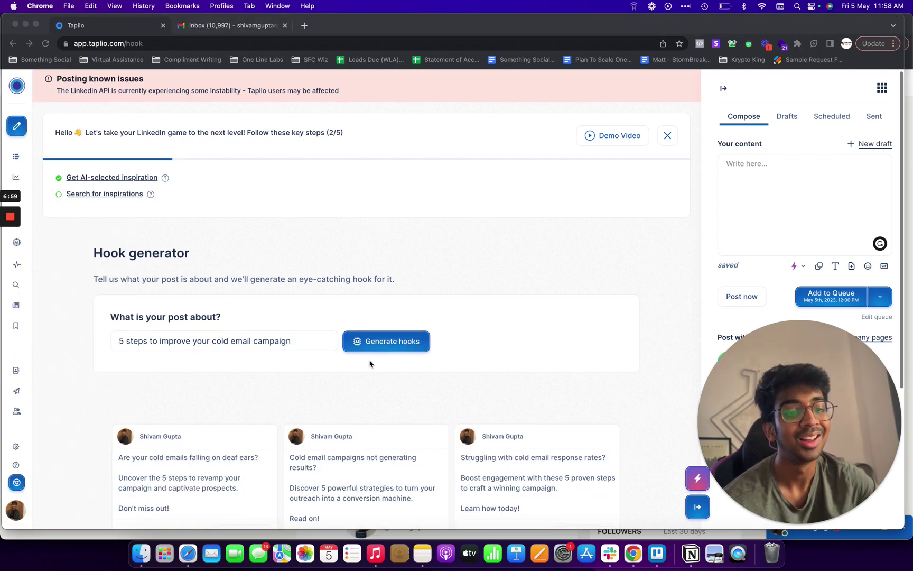
scroll(254, 342, "down", 3)
scroll(293, 370, "down", 2)
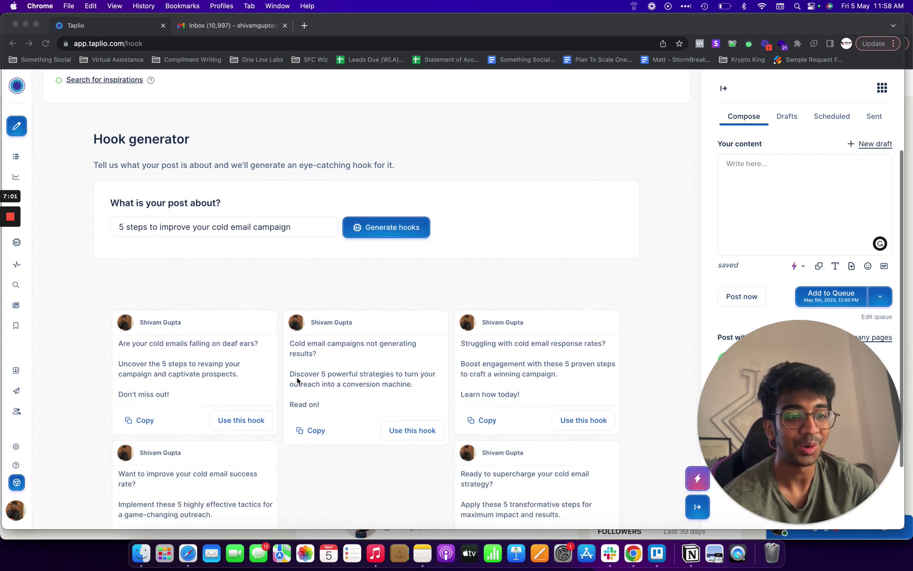
left_click(295, 344)
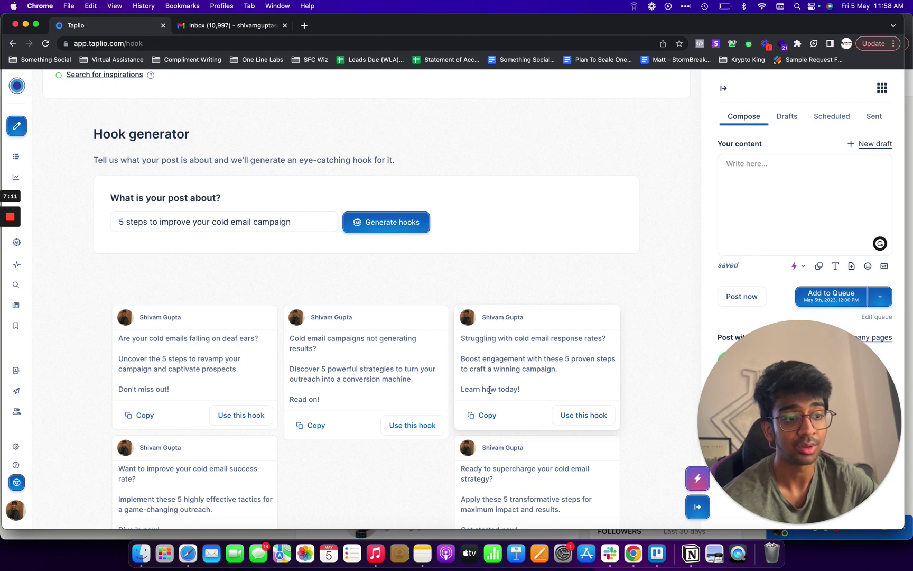
scroll(419, 453, "down", 3)
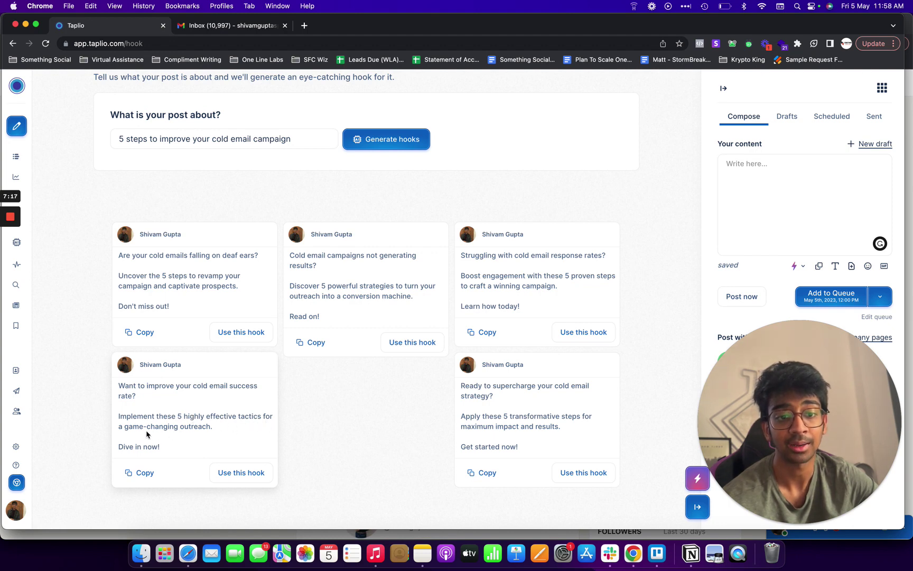
scroll(220, 349, "up", 7)
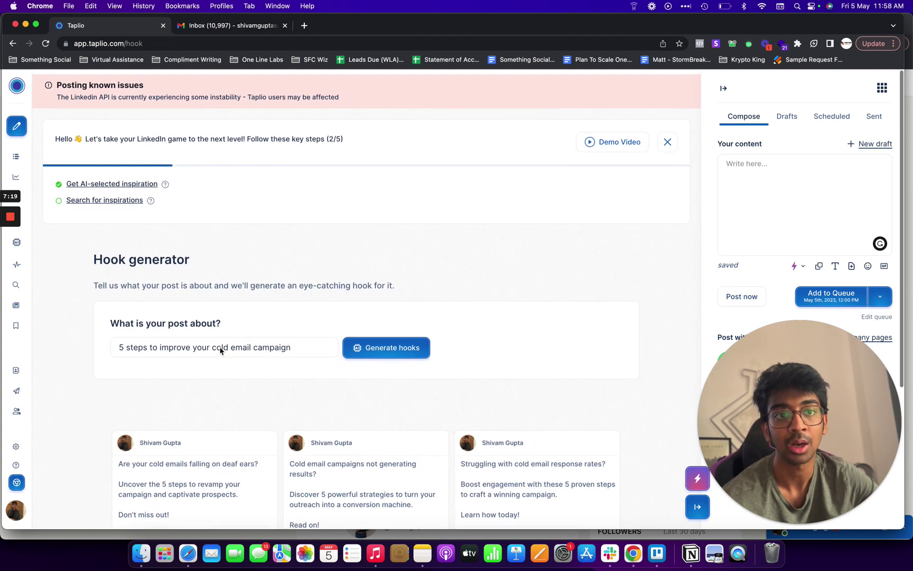
left_click(220, 347)
triple_click(220, 347)
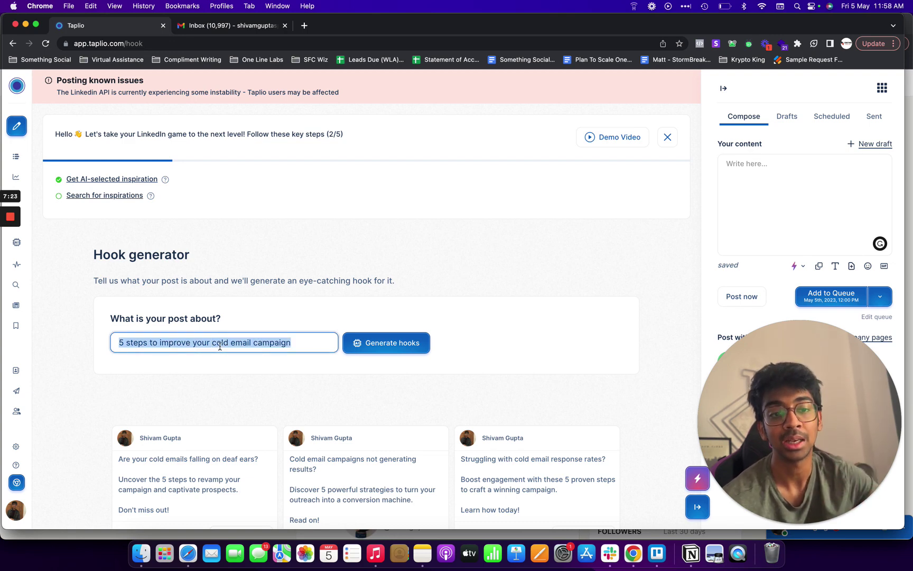
scroll(220, 349, "down", 2)
scroll(220, 349, "down", 4)
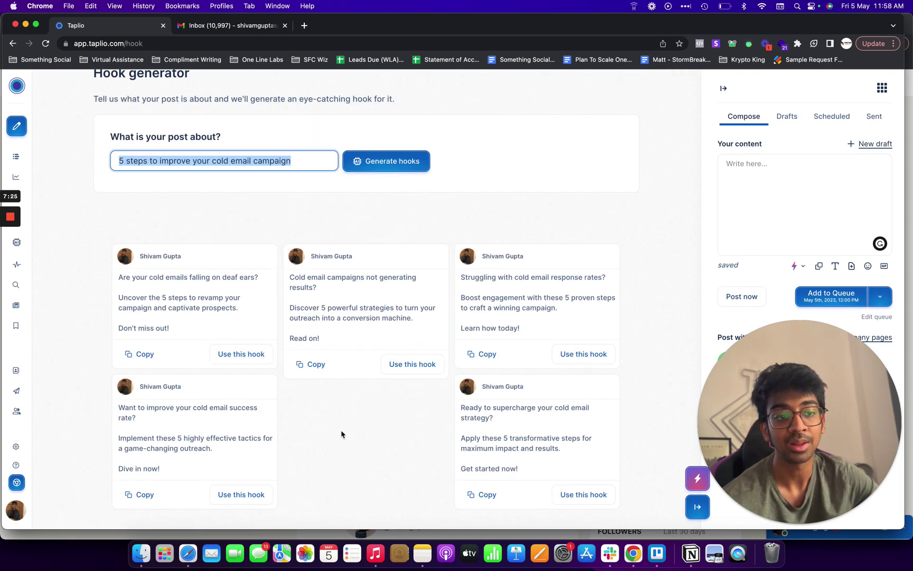
scroll(291, 397, "down", 1)
left_click(238, 332)
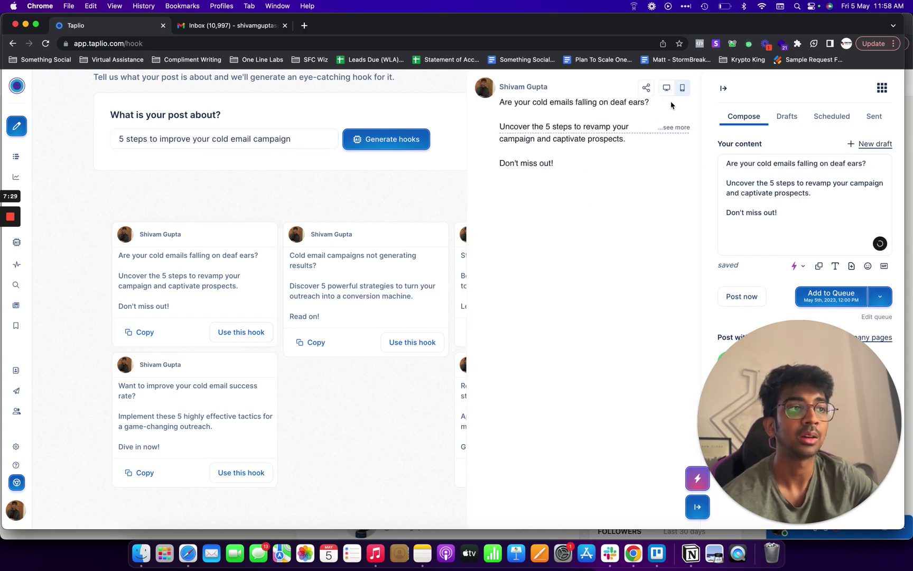
Run the AI 'Finish writing this LinkedIn post' action on the composer draft
scroll(622, 157, "down", 1)
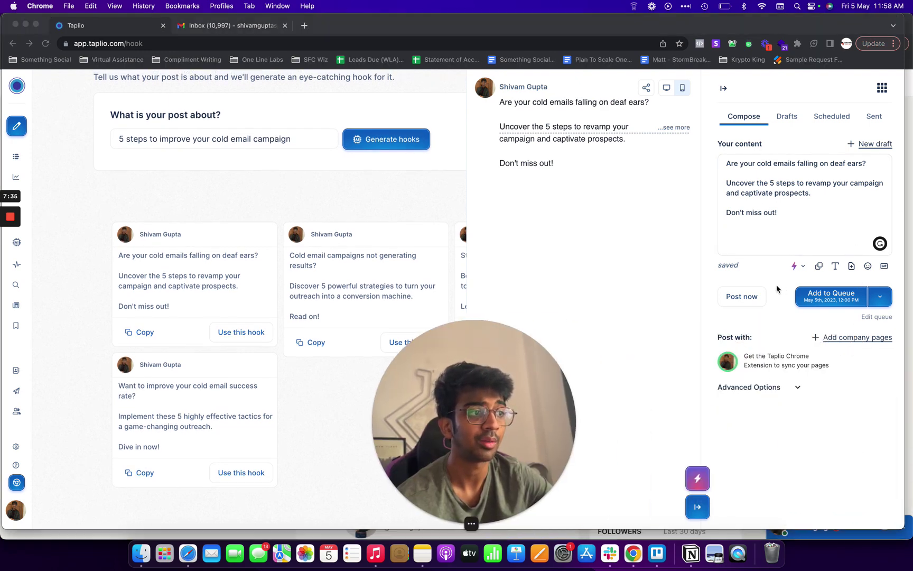
left_click(803, 266)
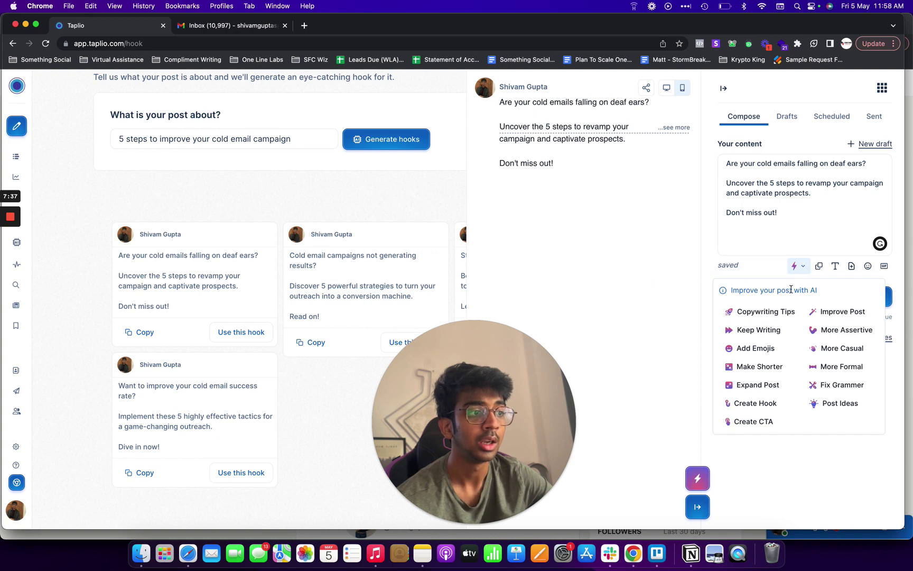
left_click(775, 331)
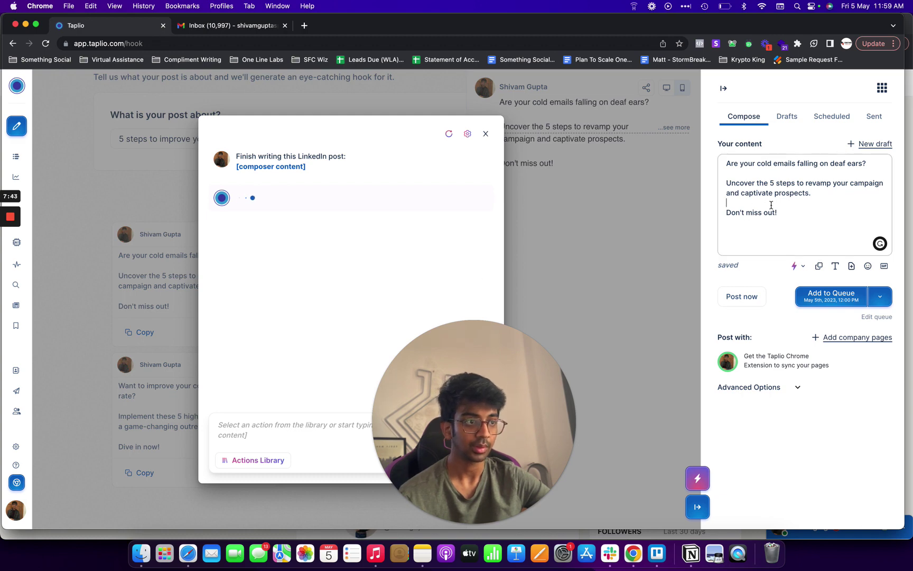
Copy the draft hook text into the AI prompt box and submit it for expansion
left_click_drag(796, 217, 727, 163)
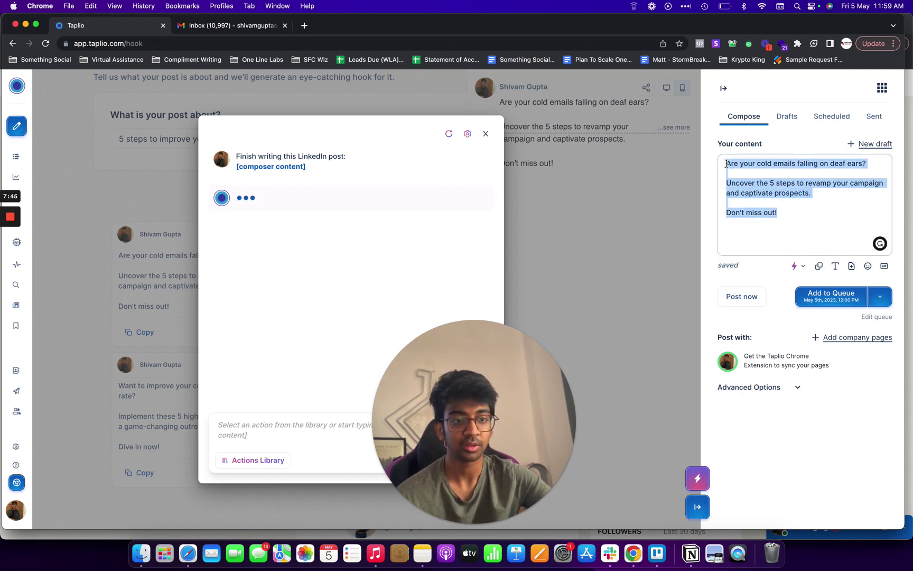
key("cmd+c")
left_click(297, 431)
key("cmd+v")
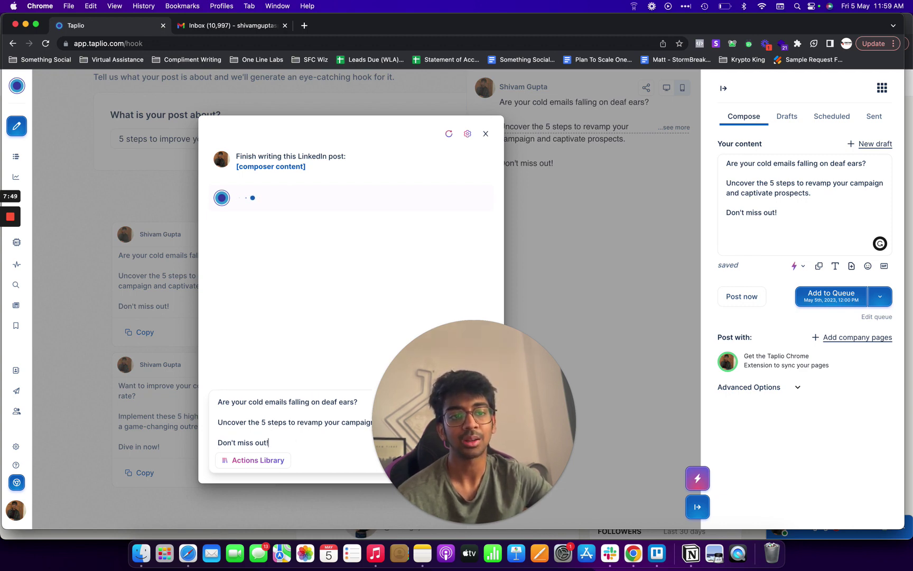
left_click_drag(474, 422, 750, 404)
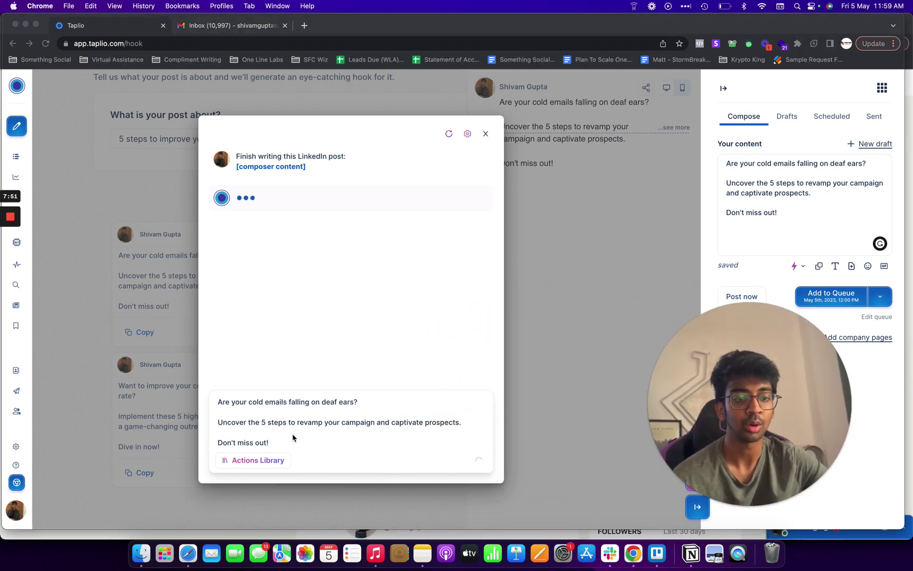
left_click(311, 437)
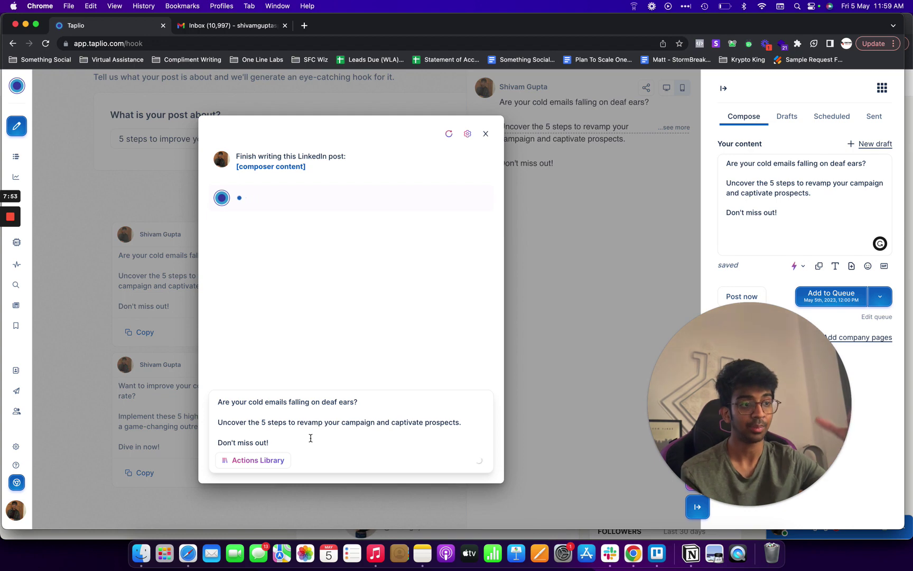
mouse_move(23, 349)
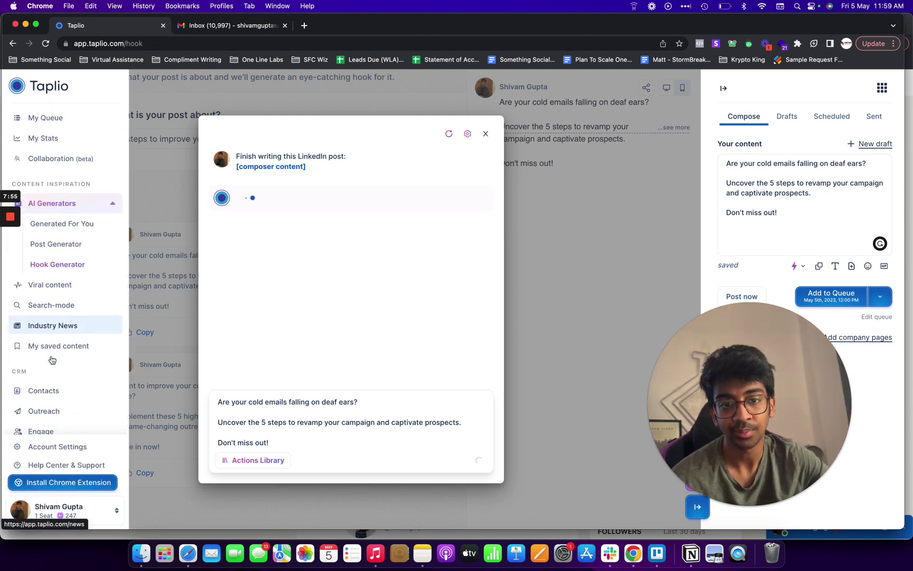
scroll(51, 361, "down", 1)
Open Industry News and read through the AI's expanded five-step cold-email reply
left_click(56, 322)
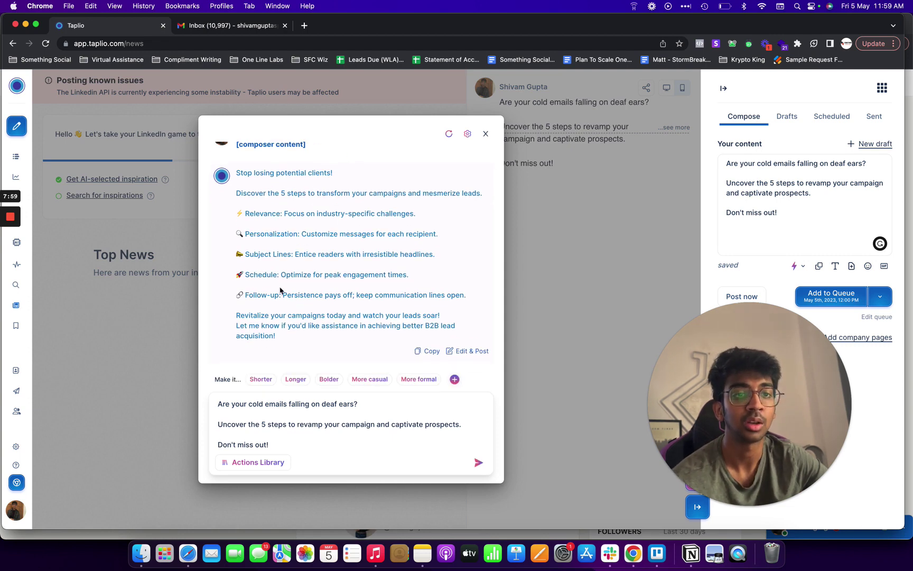
scroll(280, 290, "up", 1)
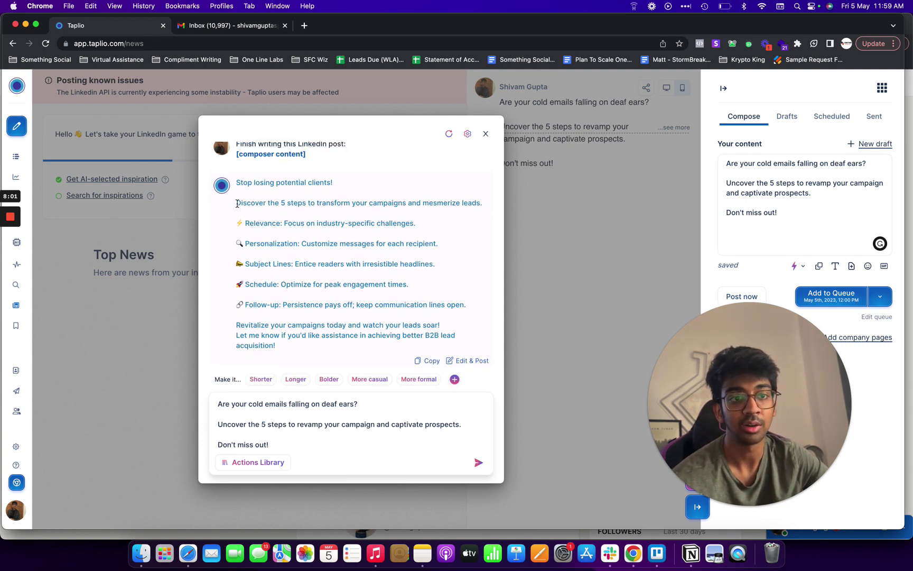
left_click_drag(237, 205, 463, 239)
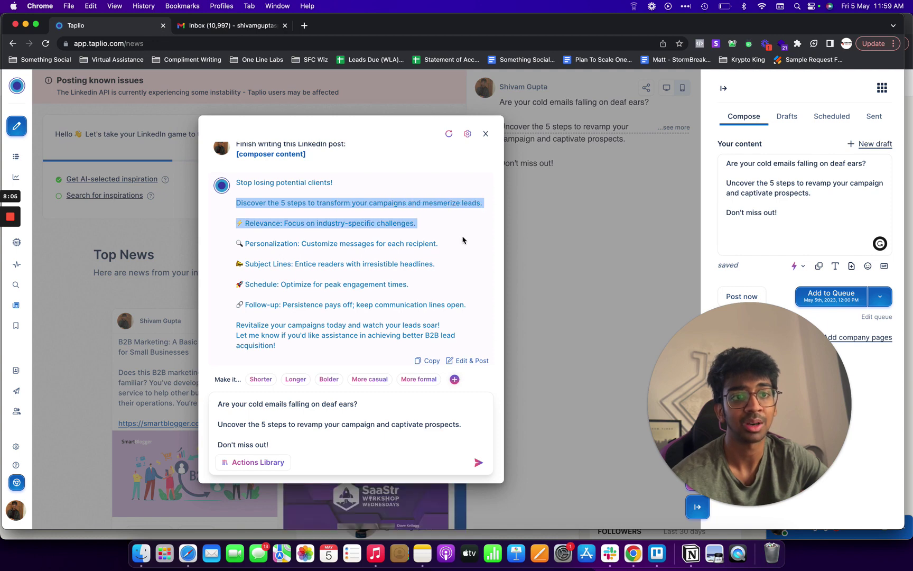
left_click(344, 216)
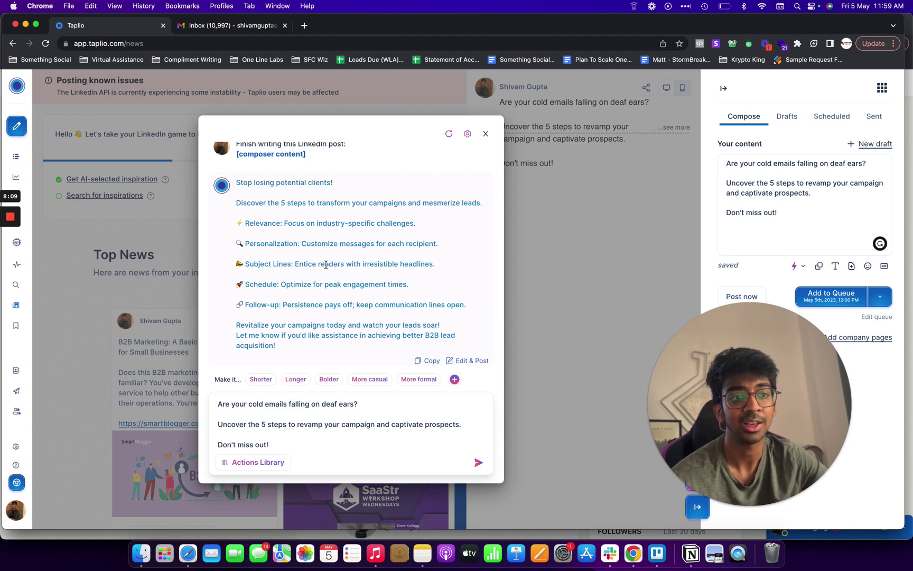
double_click(272, 264)
left_click(276, 285)
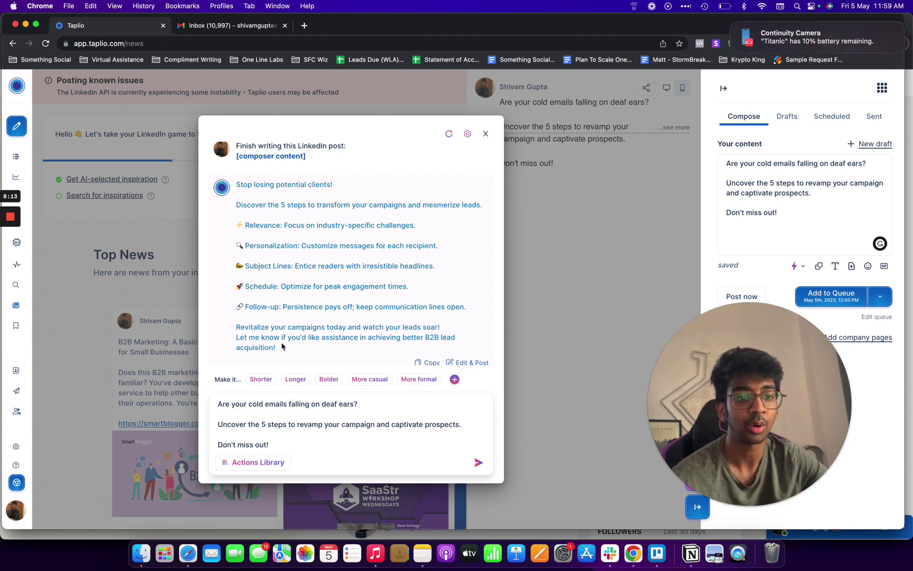
scroll(281, 347, "down", 2)
scroll(281, 347, "up", 2)
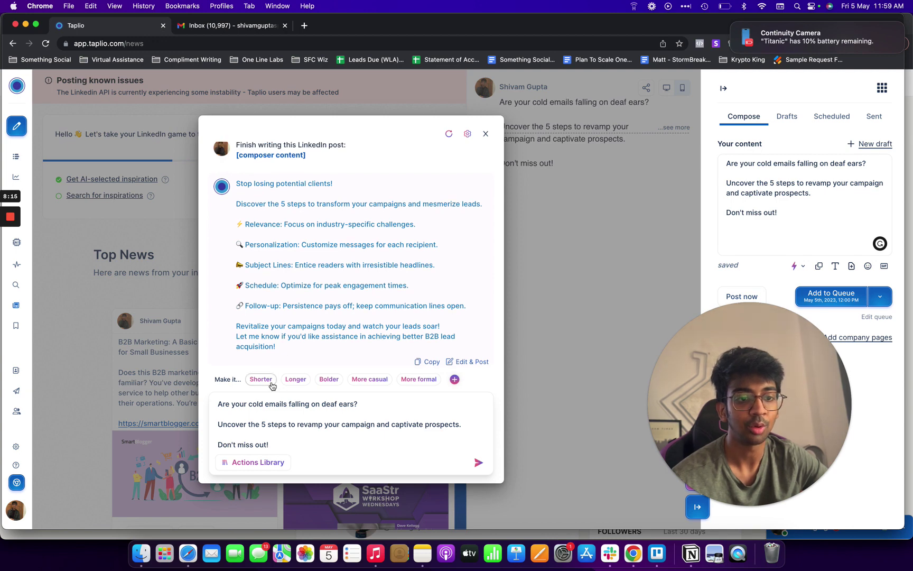
Move the AI-expanded post into the composer and add a blank line after 'soar!'
left_click(458, 364)
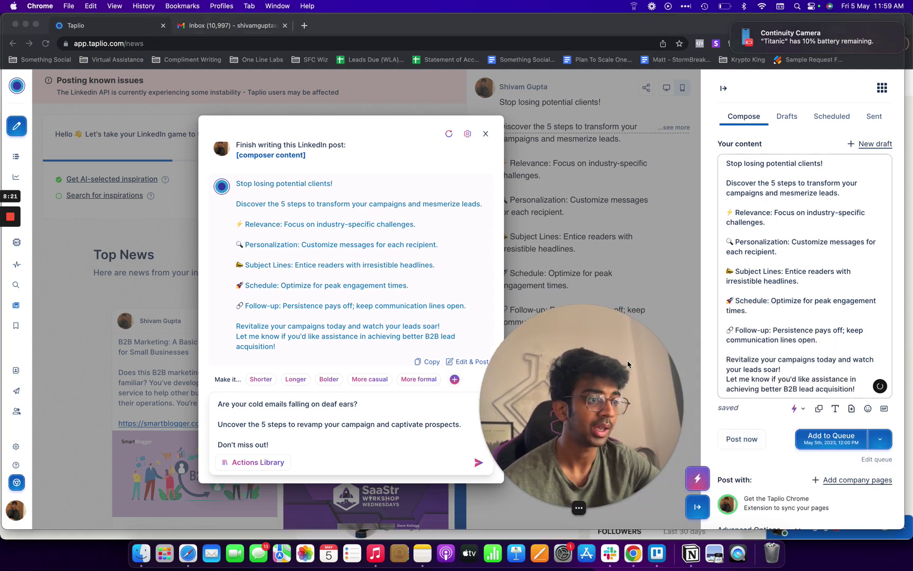
scroll(764, 428, "down", 1)
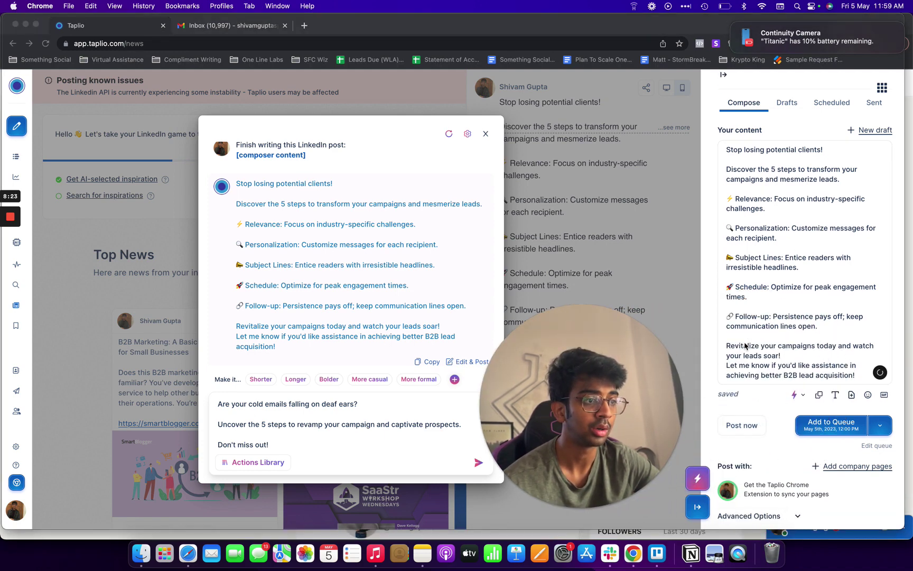
left_click(795, 353)
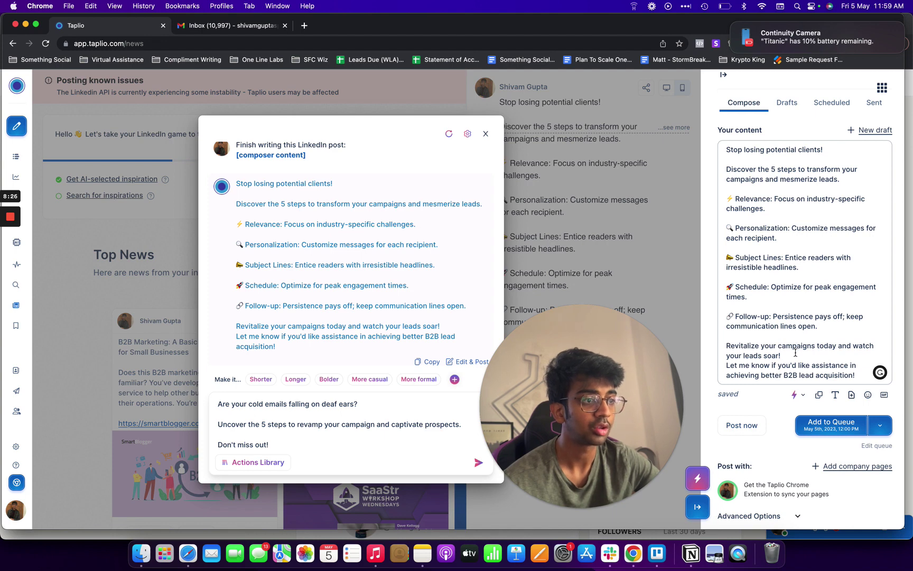
key("Return")
scroll(755, 289, "up", 1)
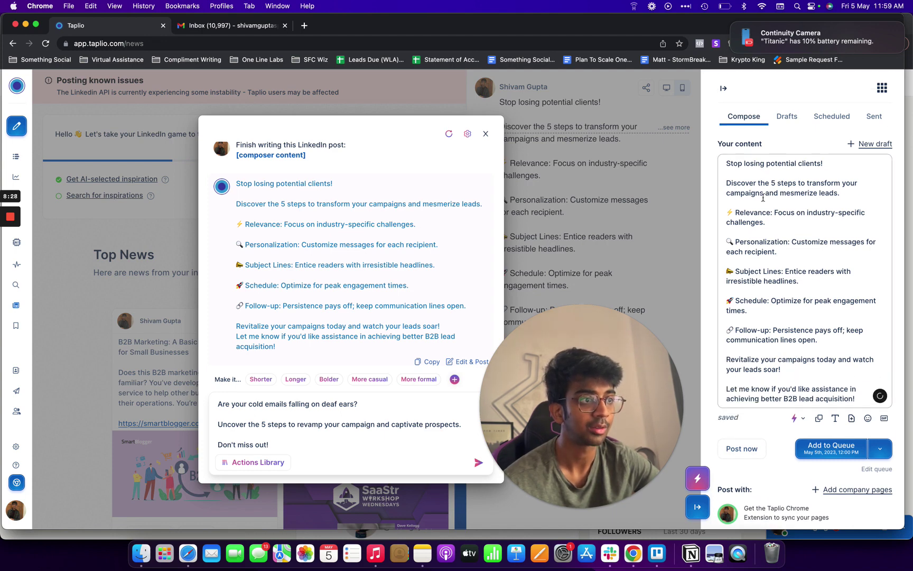
Post the cold-email post immediately, confirm, and close the AI writing assistant
left_click(742, 448)
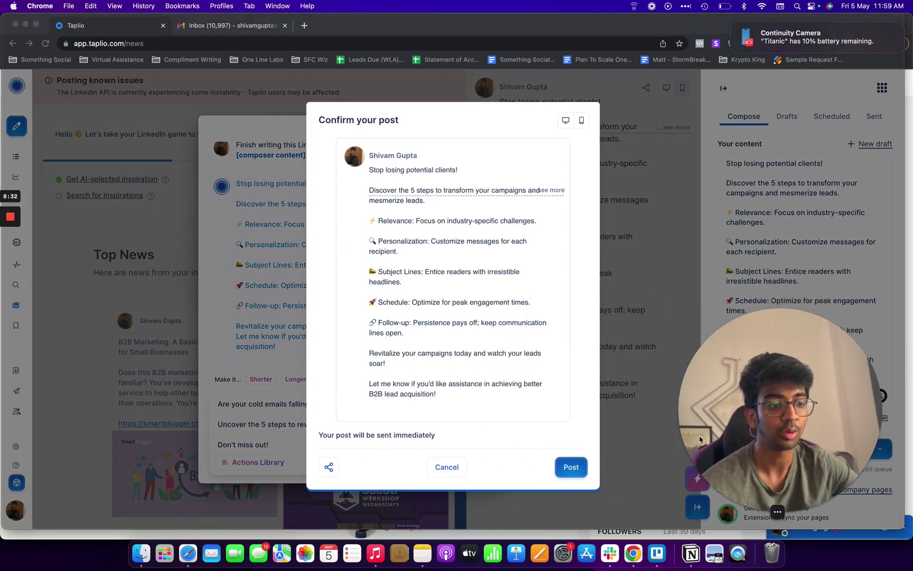
left_click(572, 468)
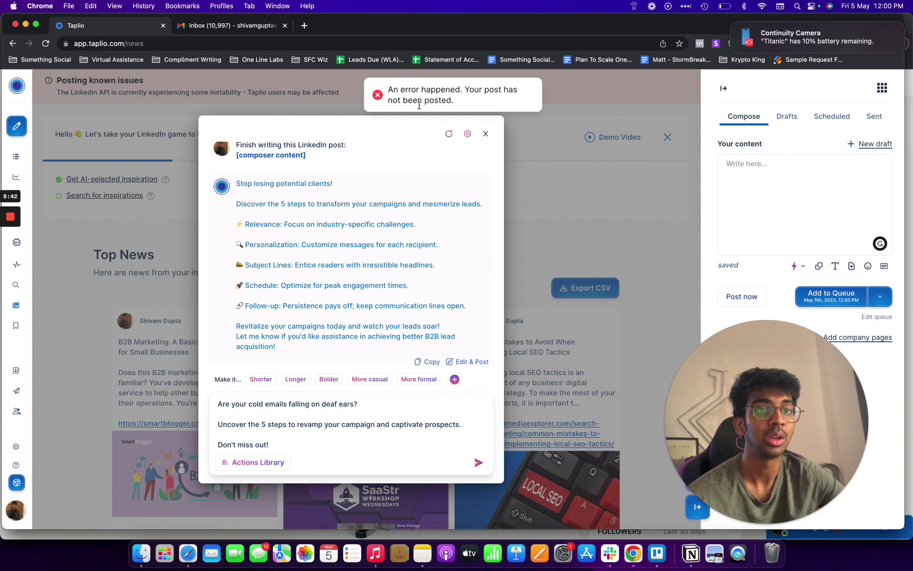
left_click(486, 134)
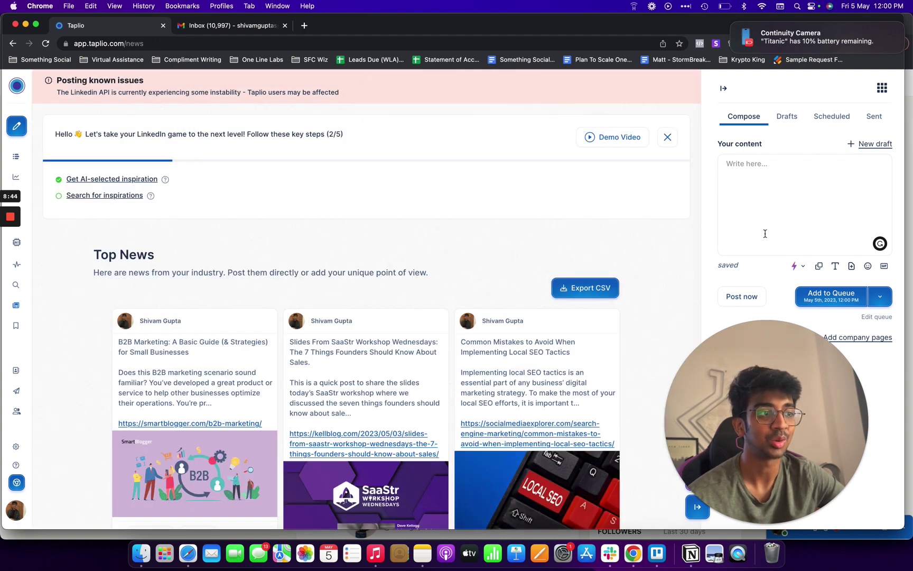
mouse_move(55, 322)
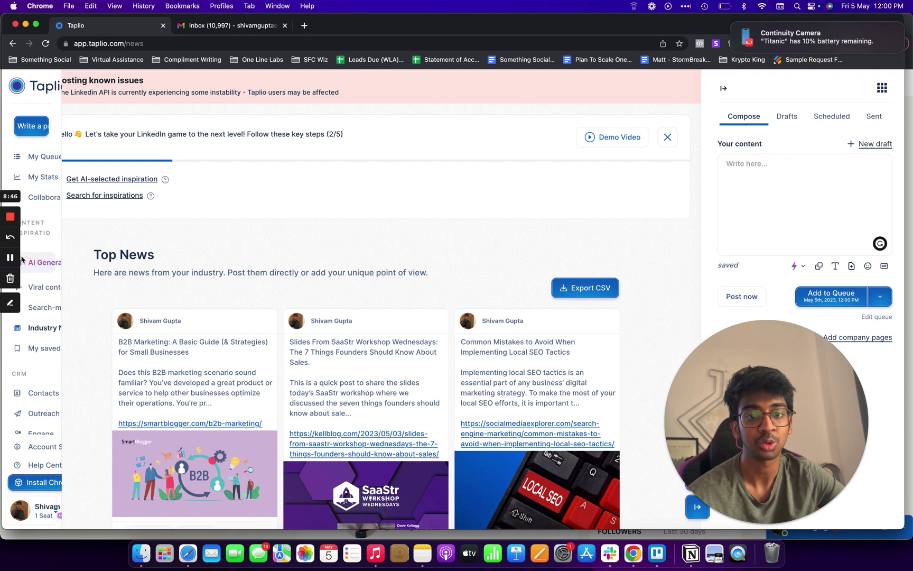
scroll(58, 328, "down", 2)
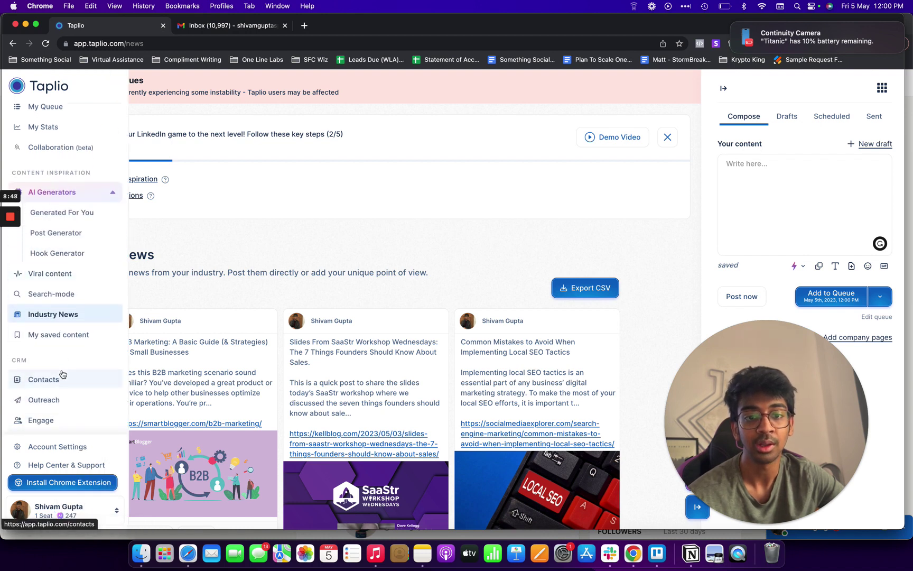
scroll(295, 292, "down", 3)
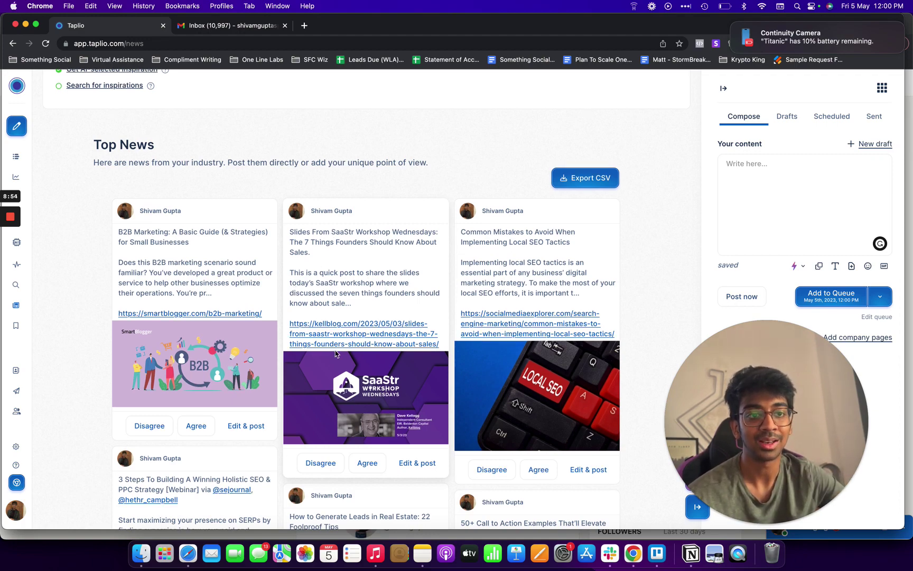
scroll(331, 264, "down", 5)
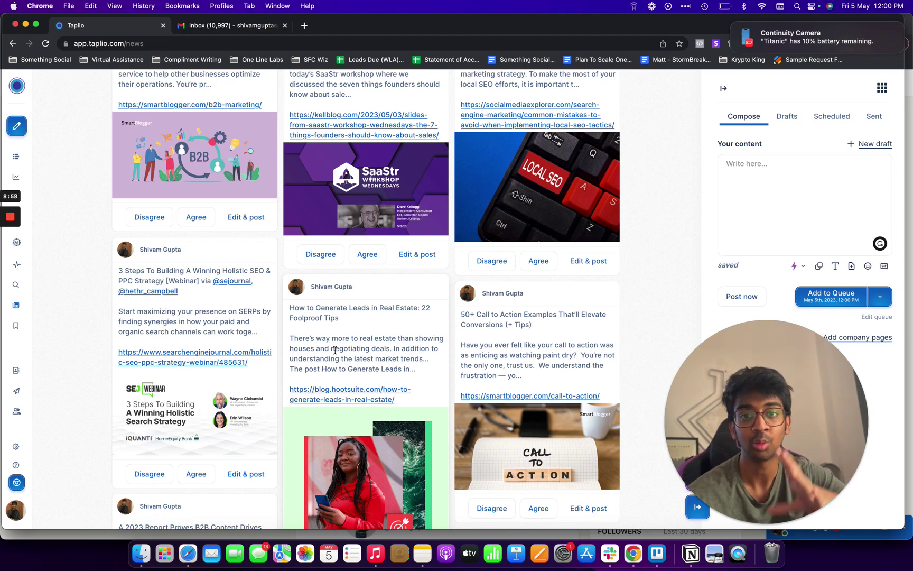
scroll(335, 350, "down", 8)
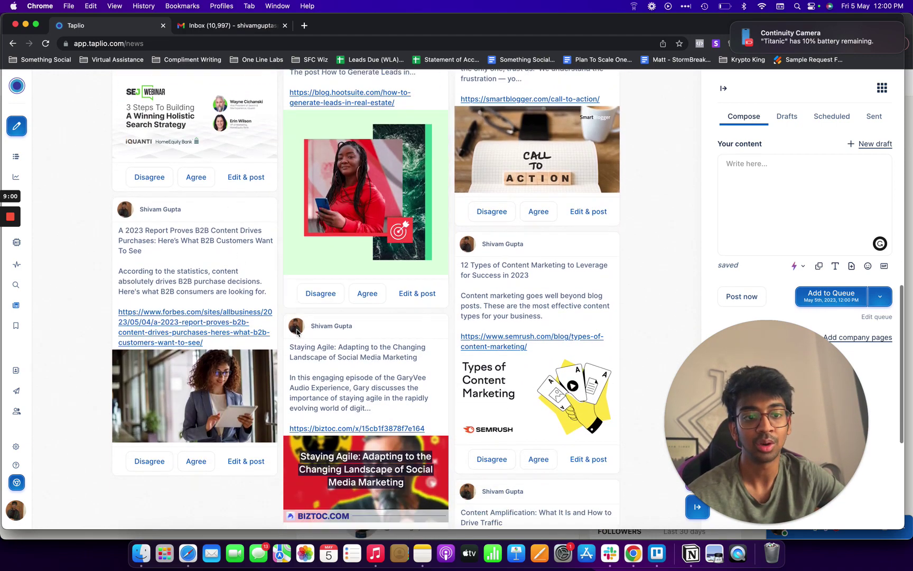
scroll(342, 302, "down", 3)
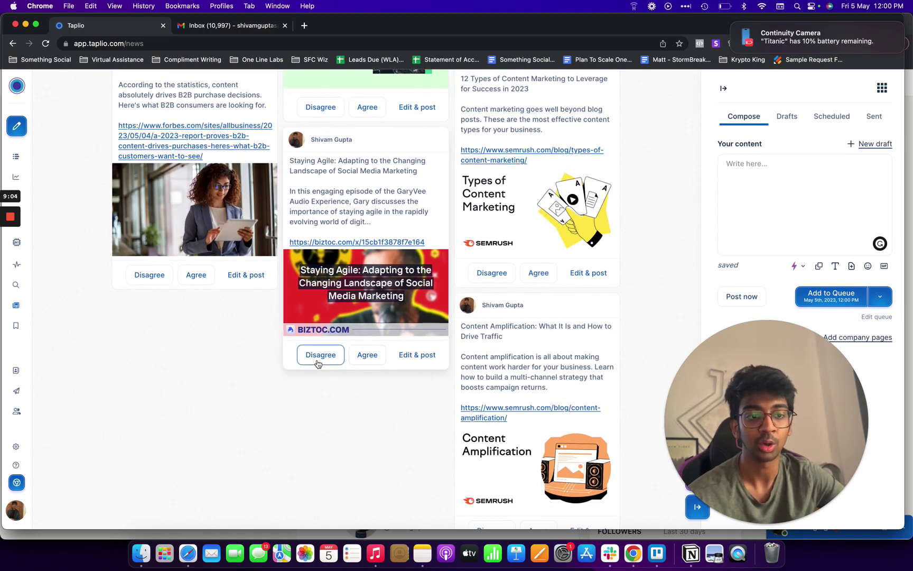
scroll(375, 391, "up", 20)
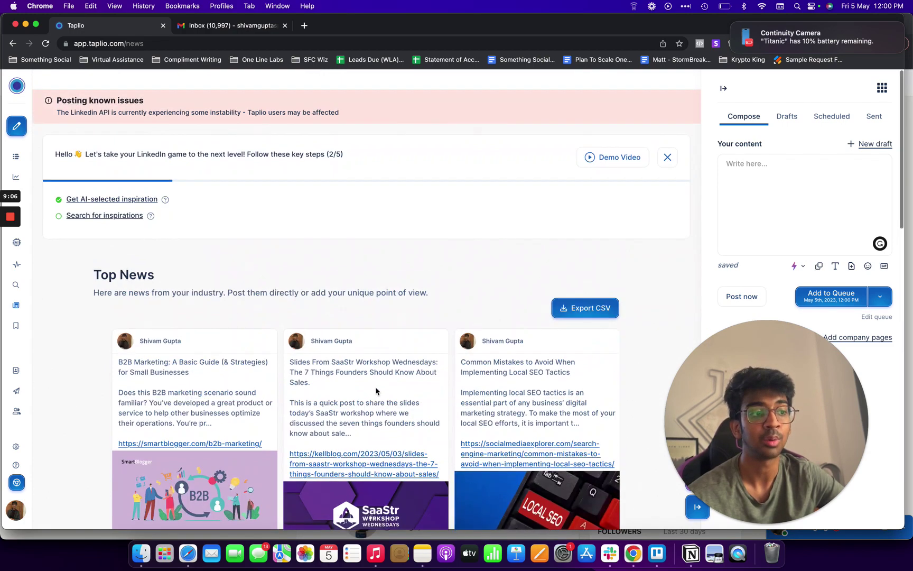
mouse_move(14, 264)
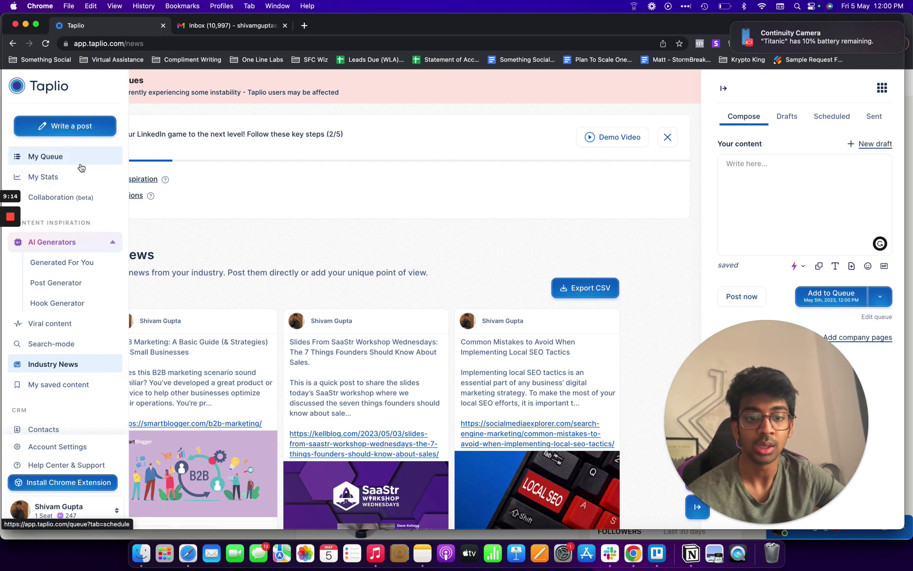
scroll(101, 304, "down", 2)
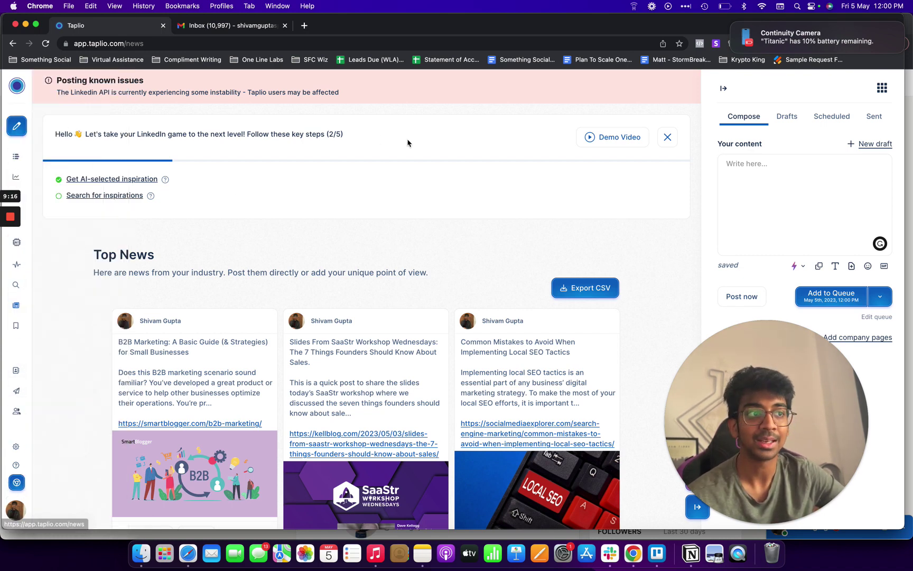
scroll(330, 169, "down", 1)
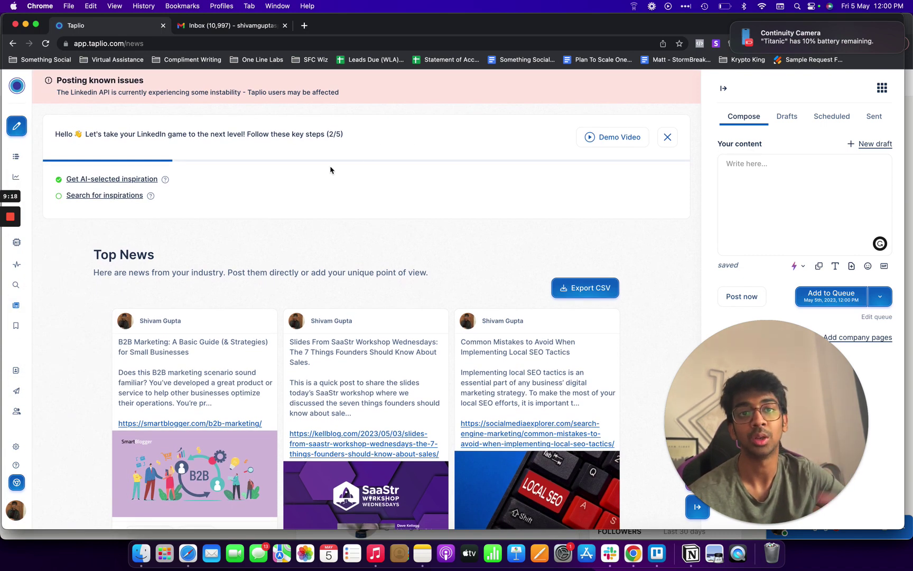
left_click(732, 25)
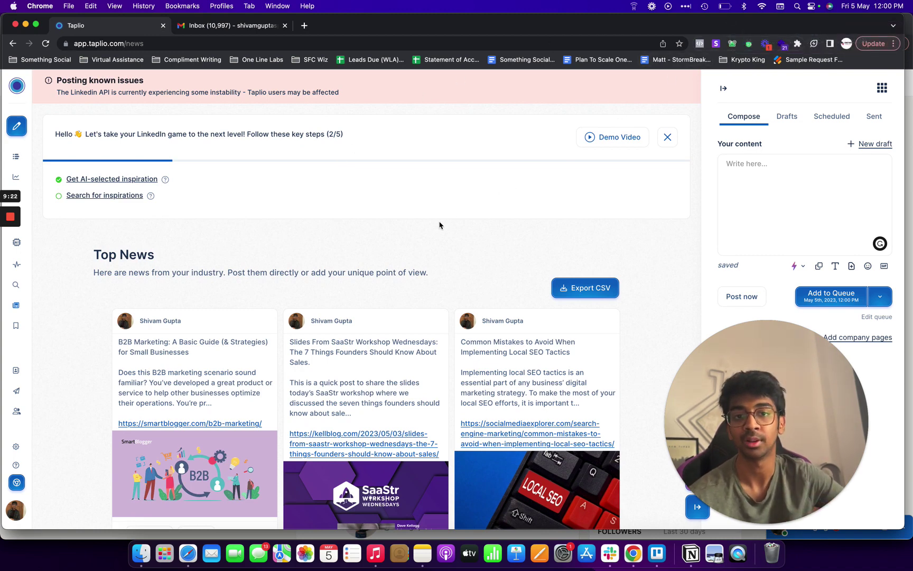